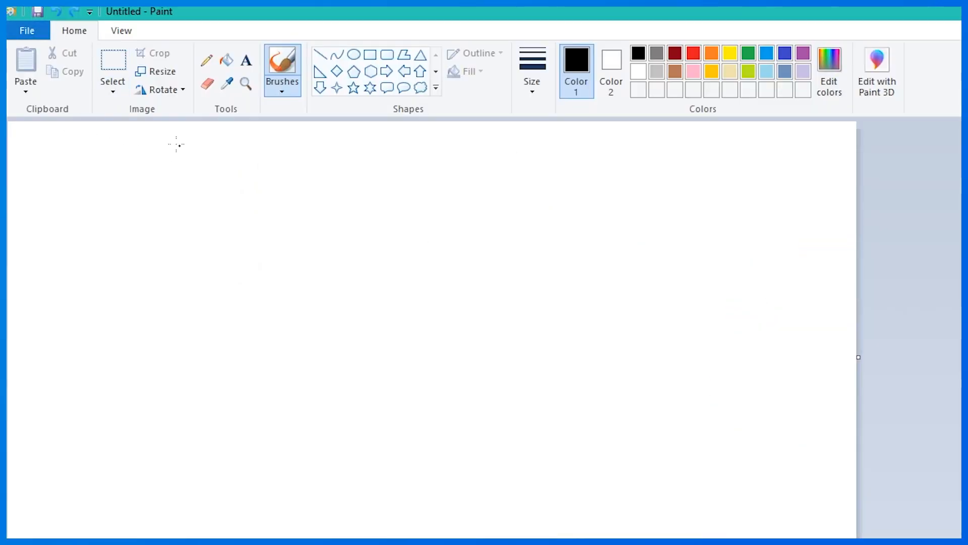
# Step: Start a new picture and dismiss the prompt to save the untitled one
pyautogui.click(44, 30)
pyautogui.click(47, 61)
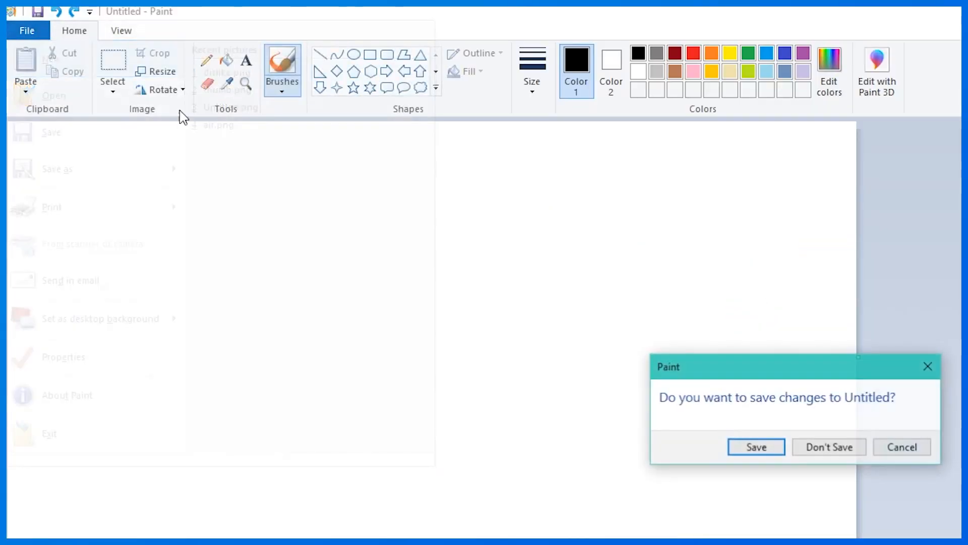
pyautogui.click(895, 457)
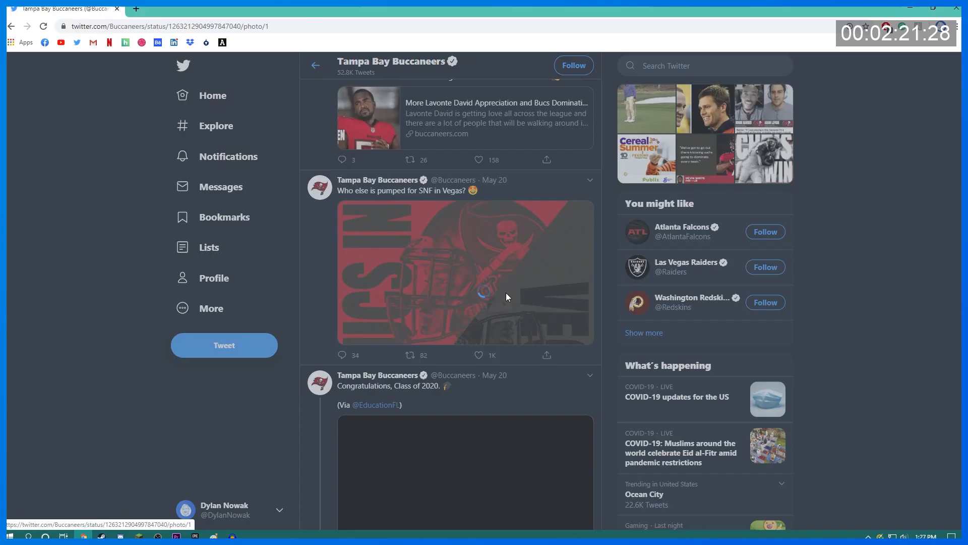
# Step: Examine the enlarged "SNF in Vegas" graphic on the Tampa Bay Buccaneers Twitter page and browse the older posts for design ideas
pyautogui.click(507, 292)
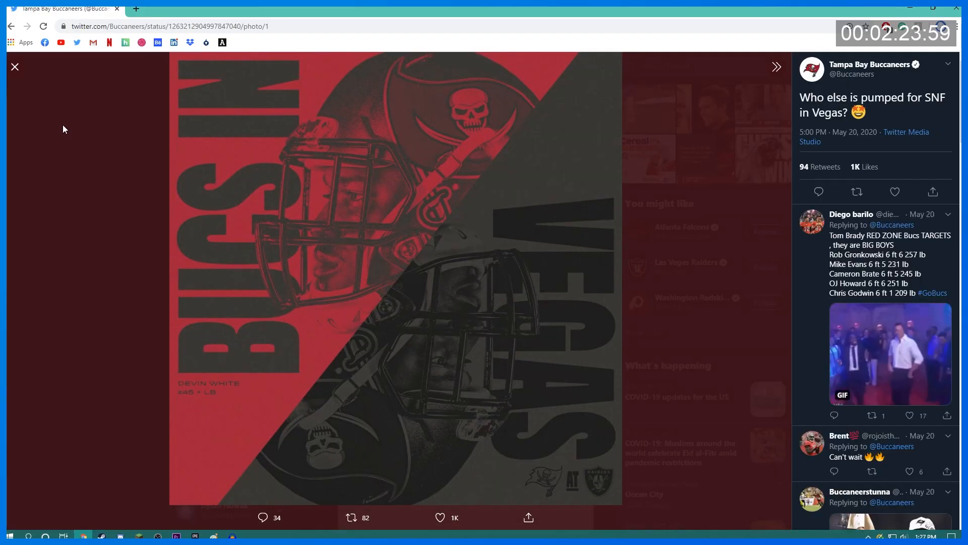
pyautogui.click(100, 147)
pyautogui.scroll(-10, 436, 271)
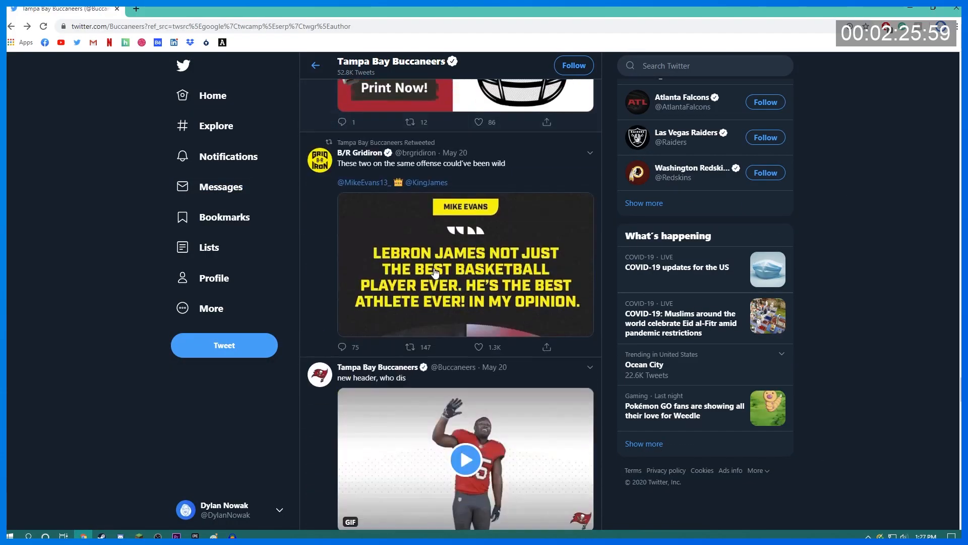
pyautogui.scroll(6, 436, 271)
pyautogui.scroll(-15, 454, 292)
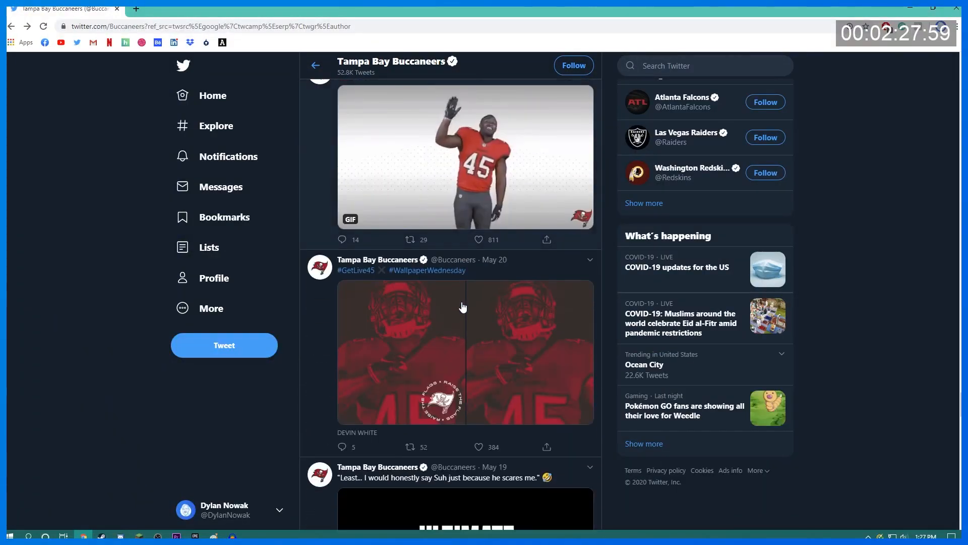
pyautogui.scroll(-15, 463, 307)
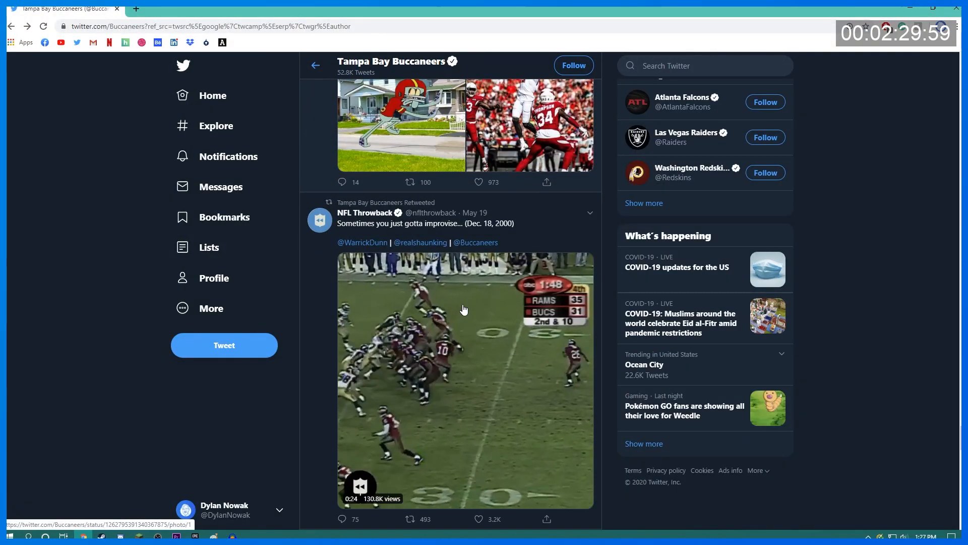
pyautogui.scroll(-10, 464, 308)
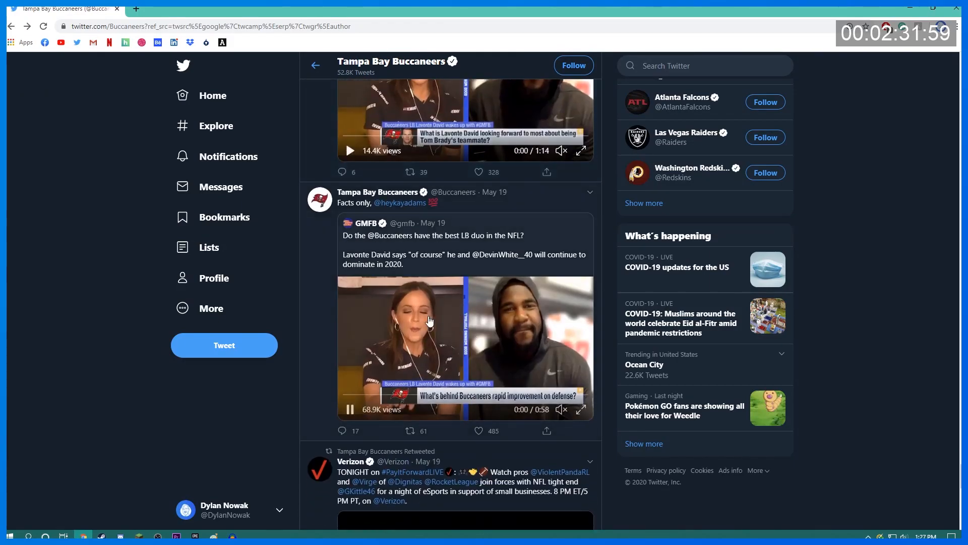
pyautogui.scroll(-2, 335, 439)
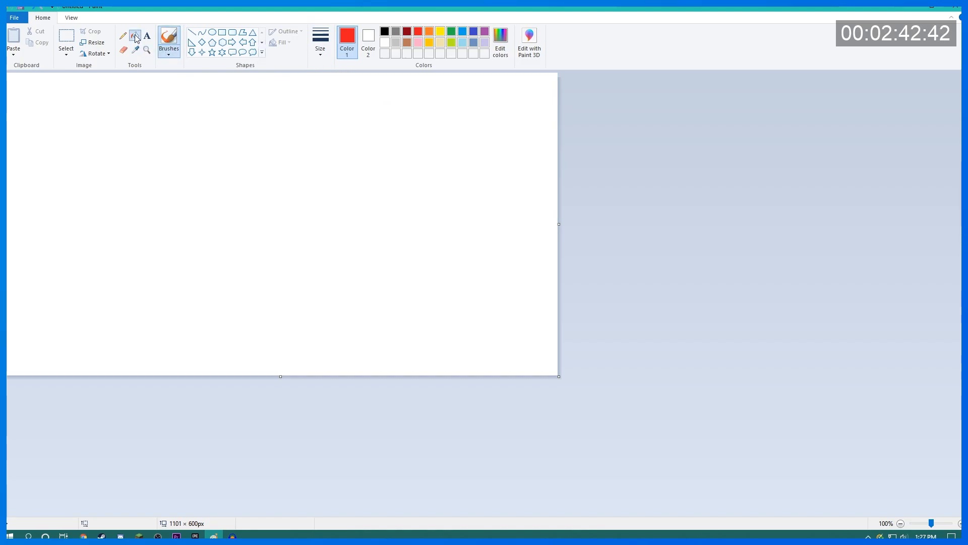
# Step: Fill the whole canvas with black
pyautogui.click(135, 35)
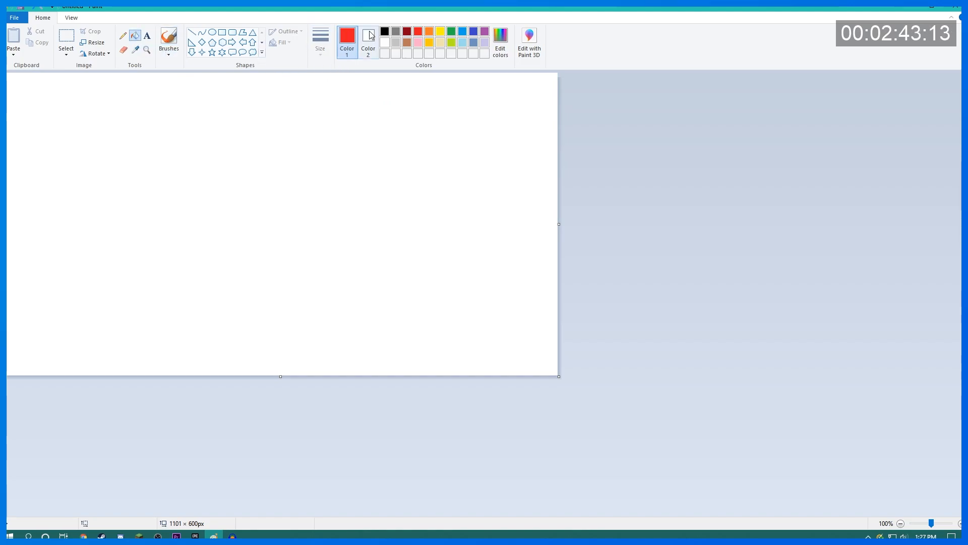
pyautogui.click(384, 32)
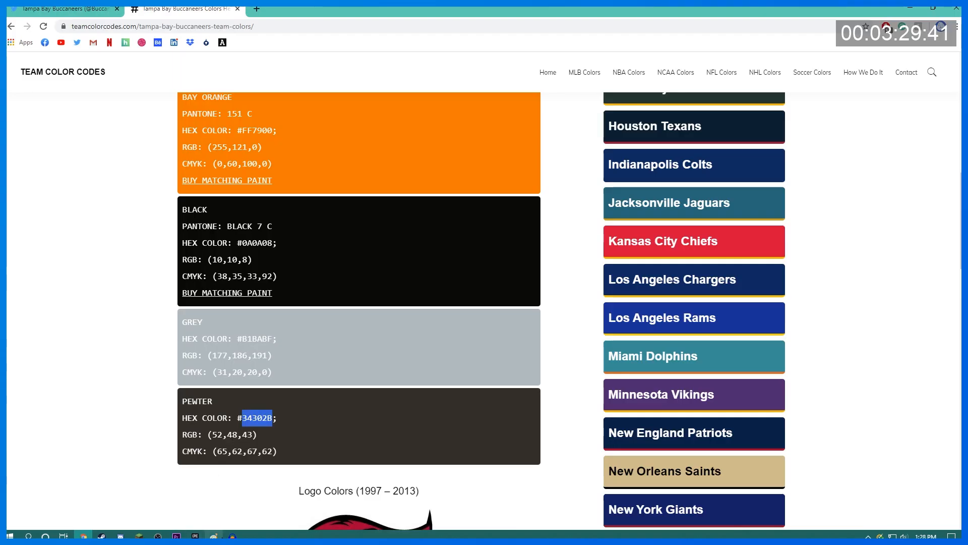
# Step: Switch back to Paint and add a pewter custom color with red 52, green 48 and blue 43
pyautogui.click(216, 536)
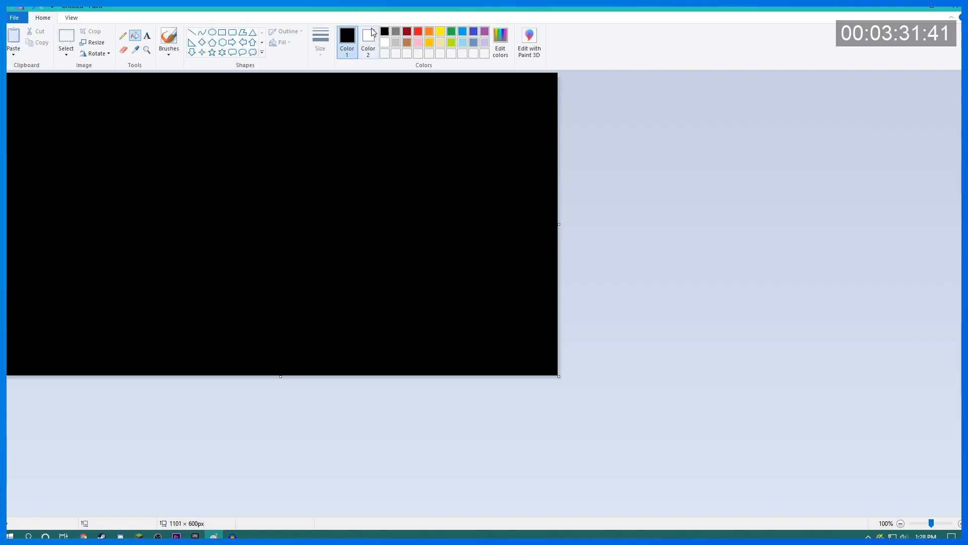
pyautogui.click(500, 43)
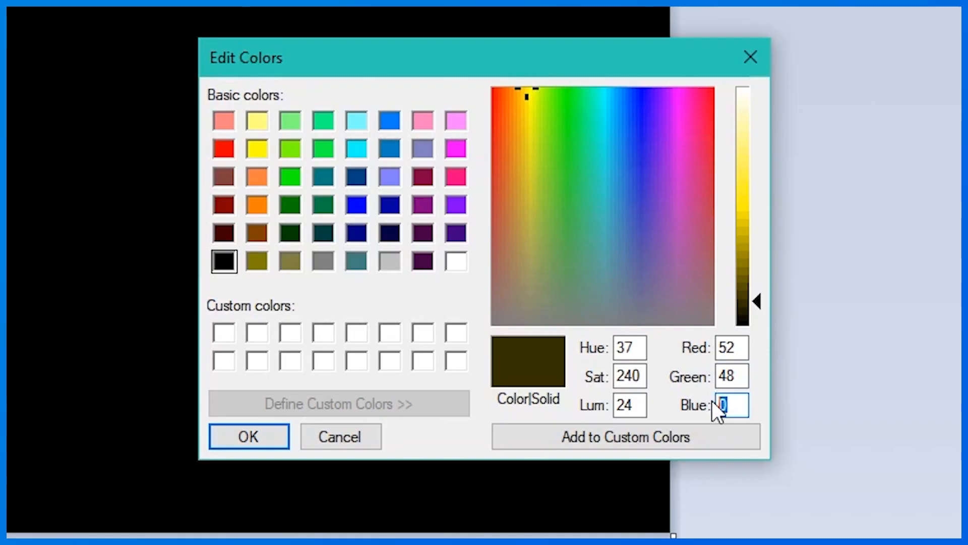
pyautogui.write('43')
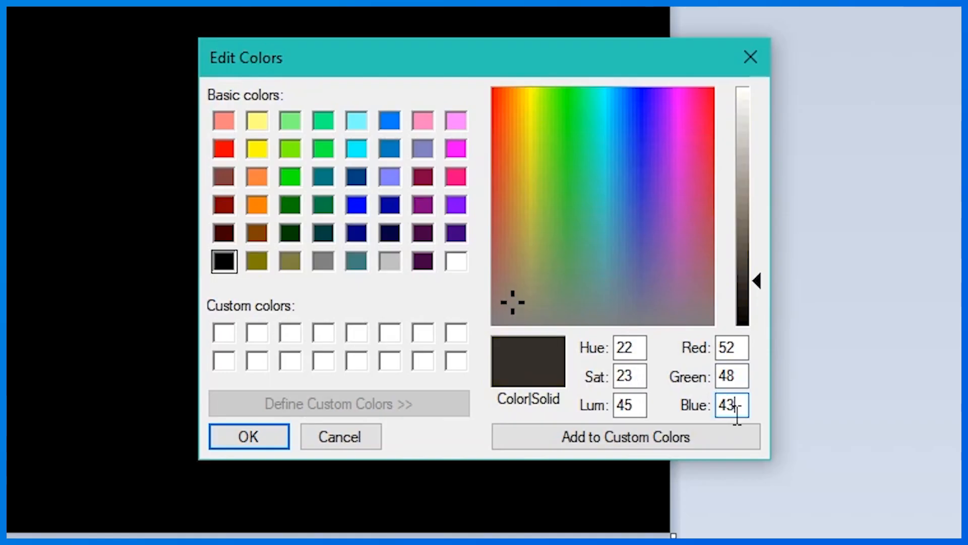
pyautogui.click(714, 434)
pyautogui.click(222, 330)
pyautogui.click(244, 429)
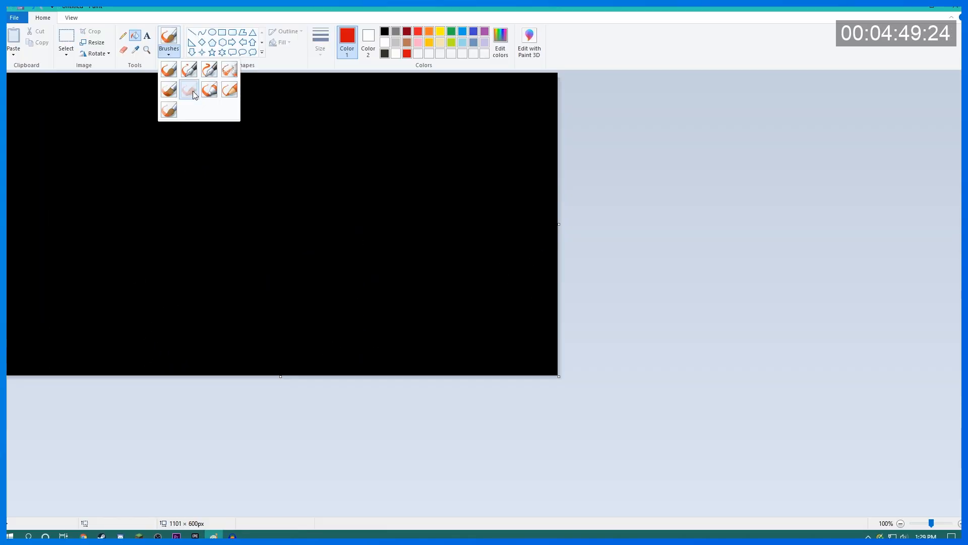
# Step: Try out the crayon and airbrush with red test strokes on the black canvas
pyautogui.click(320, 113)
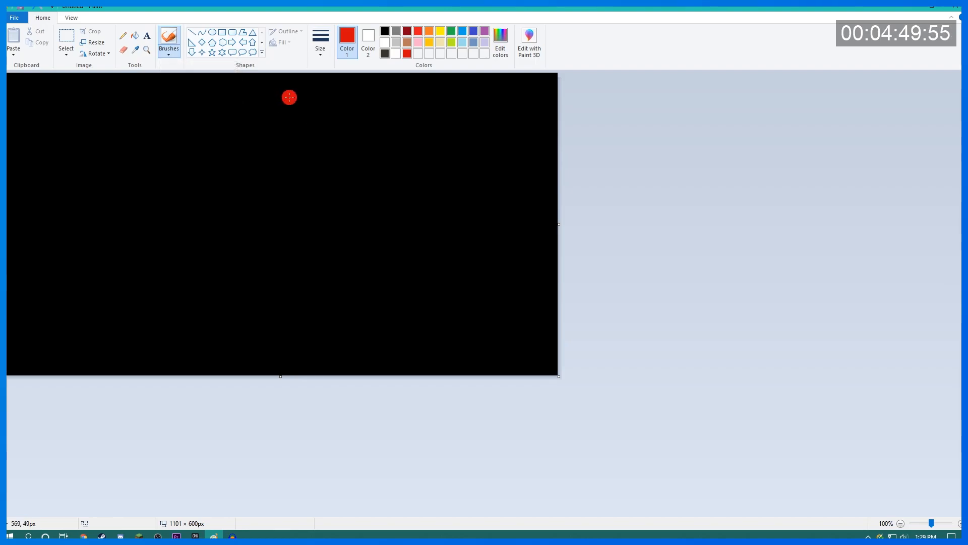
pyautogui.moveTo(488, 175); pyautogui.dragTo(514, 212)
pyautogui.moveTo(338, 156); pyautogui.dragTo(190, 205)
pyautogui.click(373, 289)
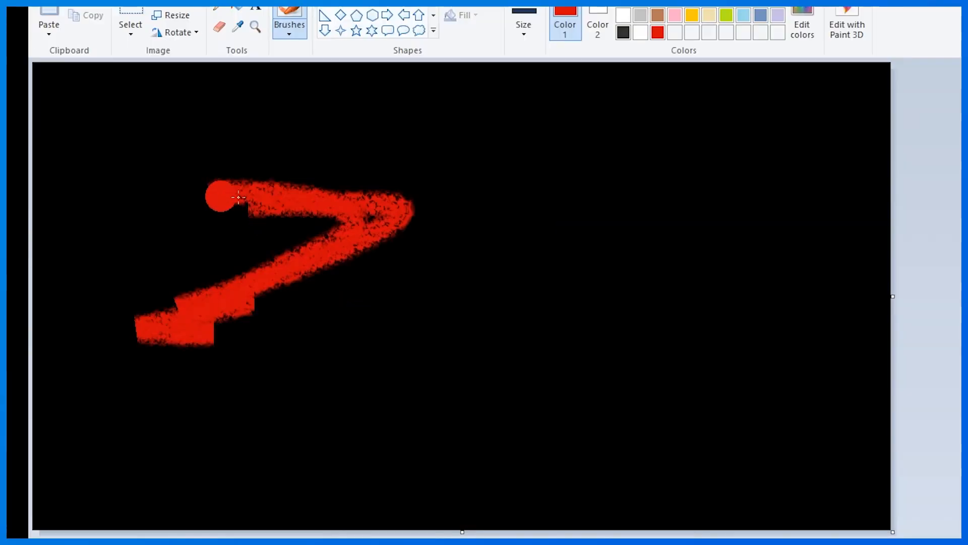
pyautogui.moveTo(122, 160); pyautogui.dragTo(163, 247)
pyautogui.moveTo(405, 337)
pyautogui.mouseDown()
pyautogui.moveTo(468, 323)
pyautogui.moveTo(514, 363)
pyautogui.moveTo(460, 369)
pyautogui.mouseUp()
pyautogui.moveTo(308, 368)
pyautogui.mouseDown()
pyautogui.moveTo(424, 409)
pyautogui.moveTo(460, 501)
pyautogui.mouseUp()
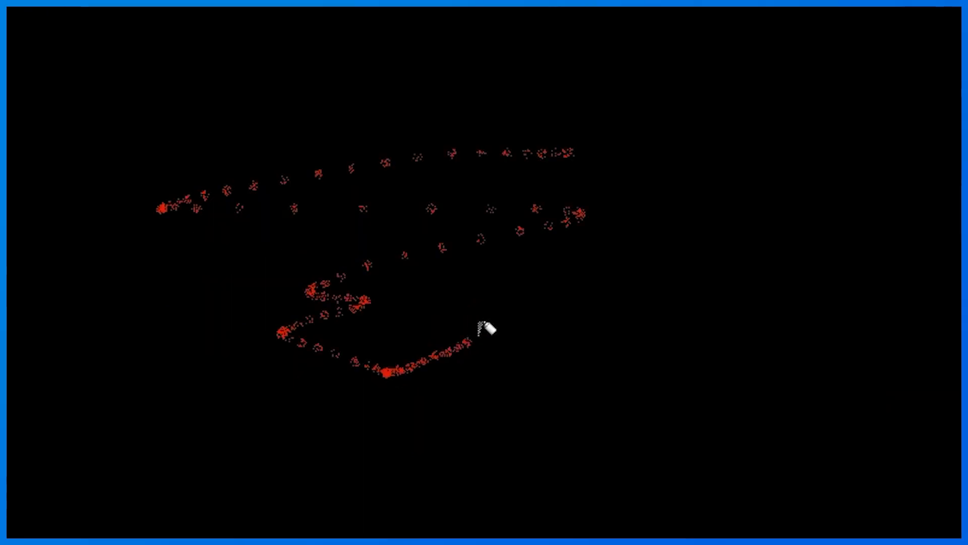
pyautogui.moveTo(486, 328)
pyautogui.mouseDown()
pyautogui.moveTo(590, 286)
pyautogui.moveTo(621, 382)
pyautogui.mouseUp()
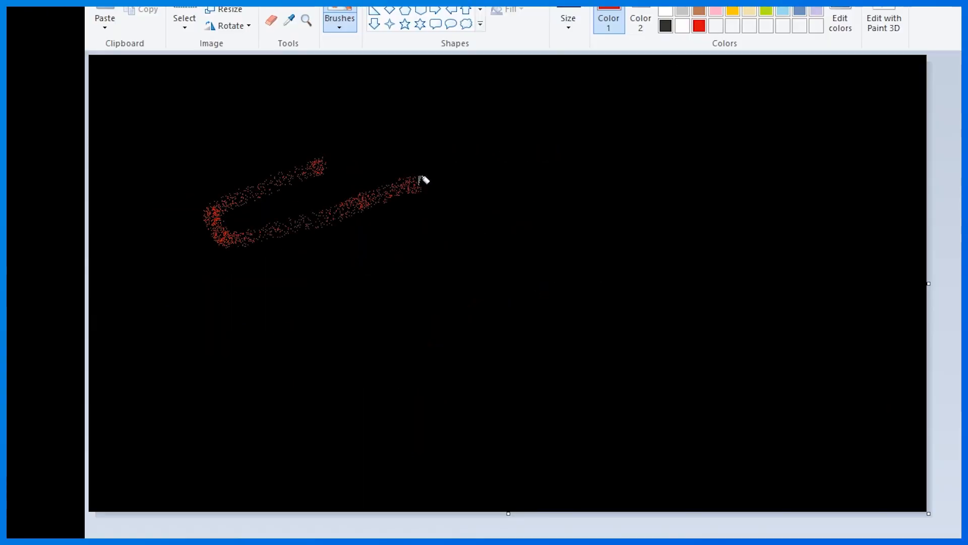
pyautogui.moveTo(426, 179)
pyautogui.mouseDown()
pyautogui.moveTo(365, 251)
pyautogui.moveTo(259, 329)
pyautogui.moveTo(477, 266)
pyautogui.moveTo(408, 329)
pyautogui.moveTo(387, 443)
pyautogui.moveTo(518, 281)
pyautogui.mouseUp()
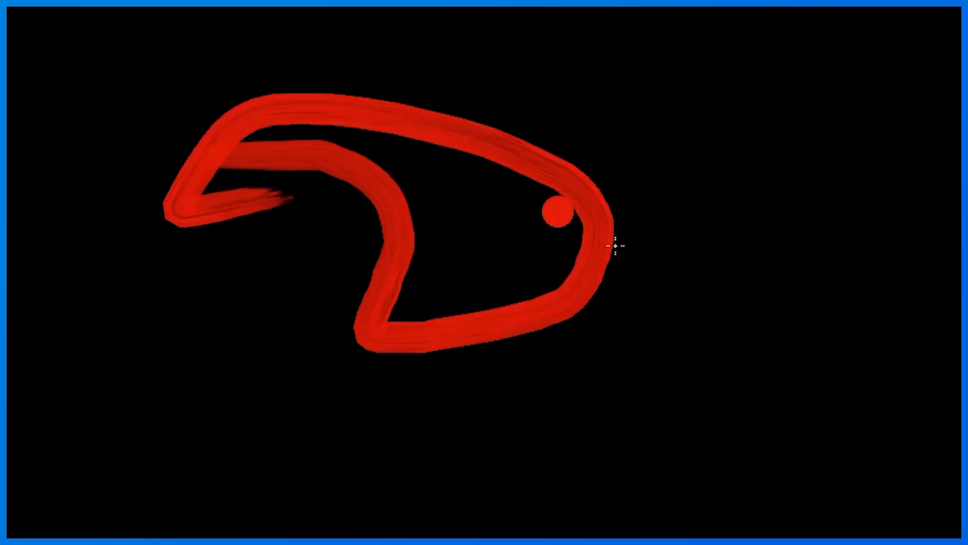
# Step: Try out long, crossing red strokes with the oil brush and undo them all
pyautogui.moveTo(803, 263)
pyautogui.mouseDown()
pyautogui.moveTo(540, 395)
pyautogui.moveTo(141, 359)
pyautogui.mouseUp()
pyautogui.moveTo(101, 464); pyautogui.dragTo(408, 343)
pyautogui.moveTo(295, 474); pyautogui.dragTo(670, 377)
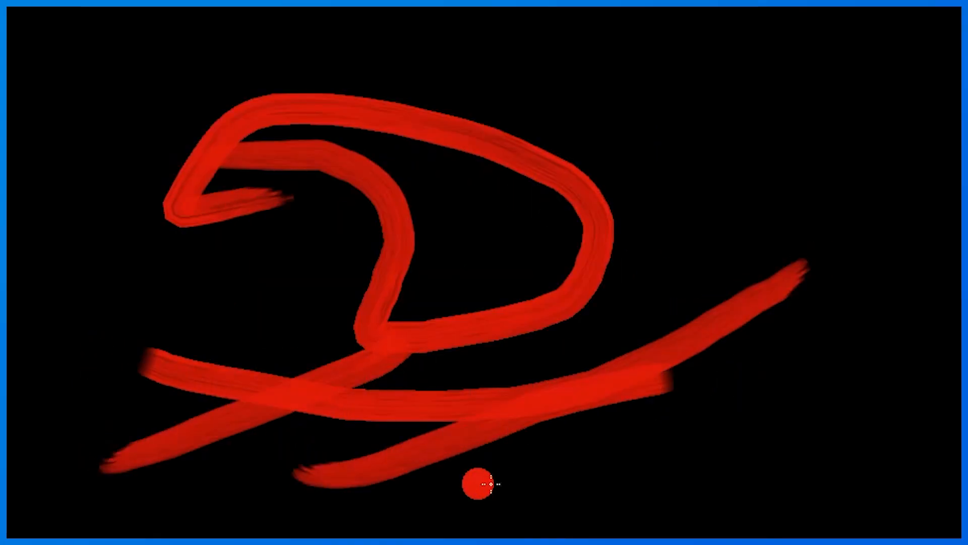
pyautogui.moveTo(482, 485); pyautogui.dragTo(903, 423)
pyautogui.hotkey('ctrl', 'z')
pyautogui.hotkey('ctrl', 'z')
pyautogui.hotkey('ctrl', 'z')
pyautogui.hotkey('ctrl', 'z')
pyautogui.hotkey('ctrl', 'z')
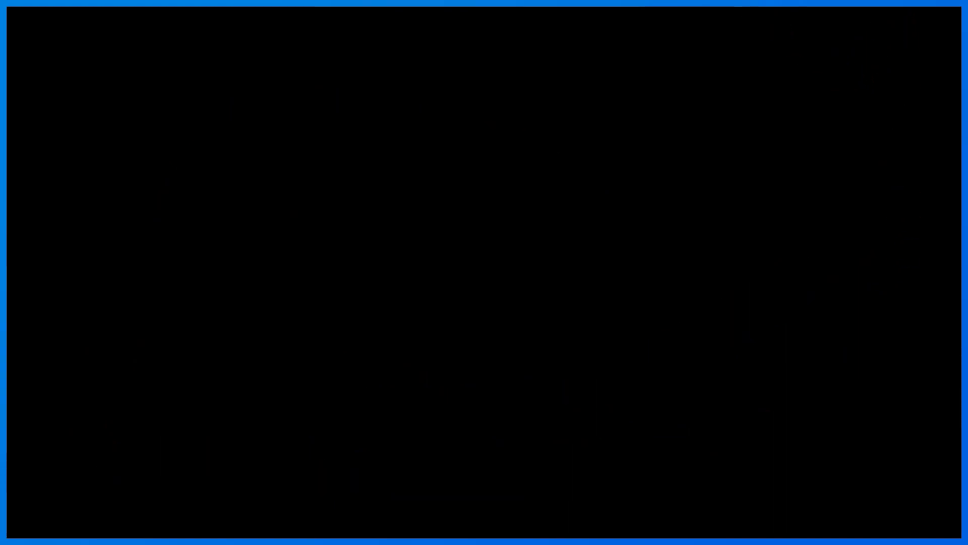
# Step: Try a calligraphy brush with red strokes on the black canvas and undo the last one
pyautogui.moveTo(86, 132)
pyautogui.mouseDown()
pyautogui.moveTo(143, 134)
pyautogui.moveTo(183, 222)
pyautogui.moveTo(76, 273)
pyautogui.mouseUp()
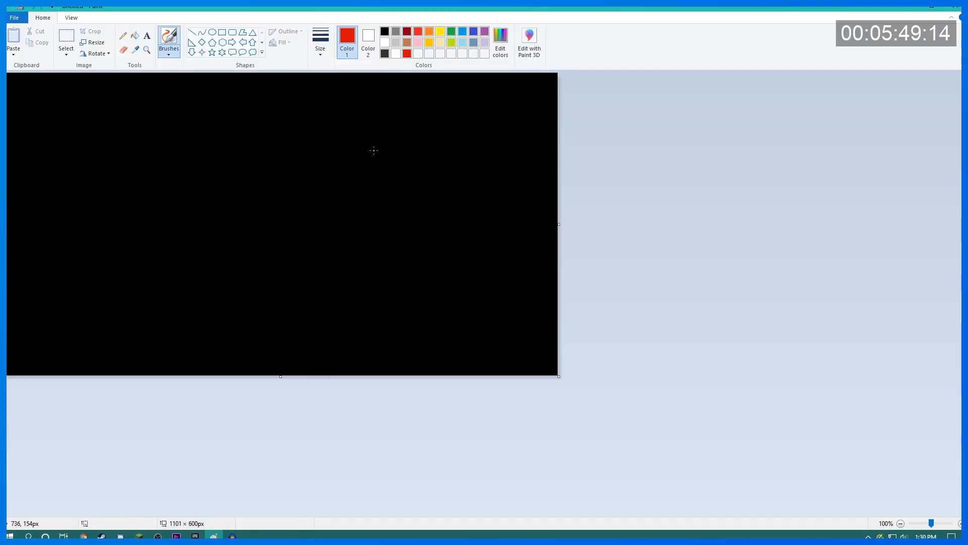
pyautogui.moveTo(374, 149)
pyautogui.mouseDown()
pyautogui.moveTo(260, 232)
pyautogui.moveTo(380, 235)
pyautogui.moveTo(383, 145)
pyautogui.moveTo(429, 141)
pyautogui.mouseUp()
pyautogui.hotkey('ctrl', 'z')
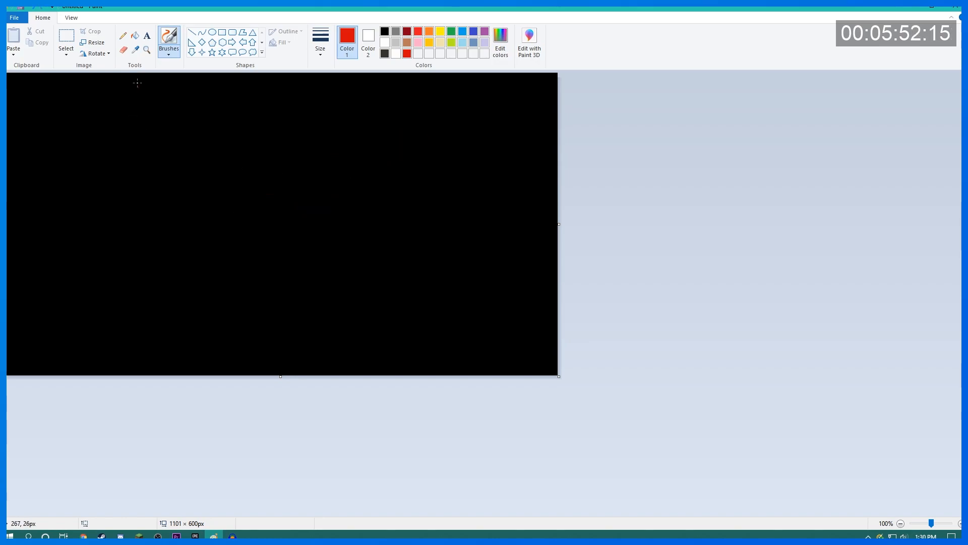
# Step: Paint red oil-brush strokes along the upper-left edge of the canvas and undo the last two strokes
pyautogui.click(169, 50)
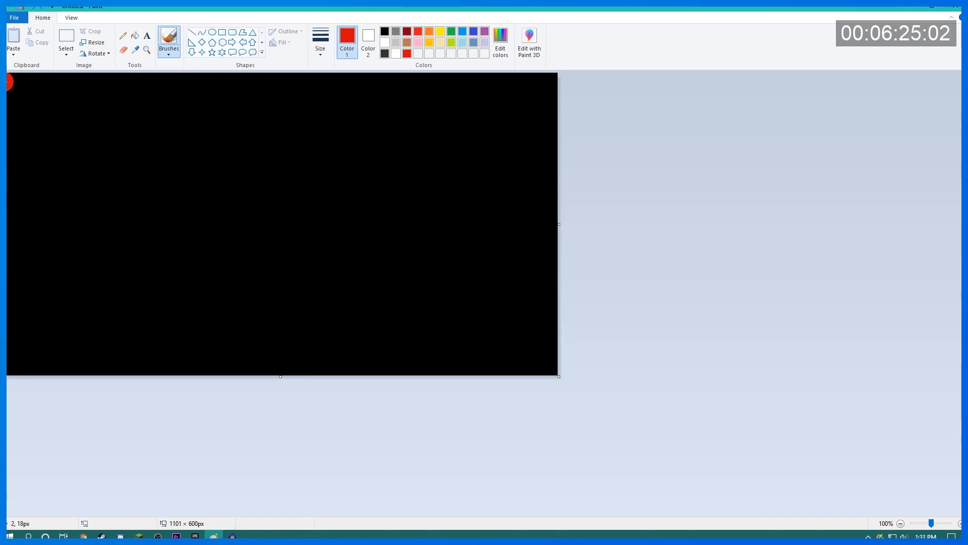
pyautogui.moveTo(9, 81)
pyautogui.mouseDown()
pyautogui.moveTo(60, 87)
pyautogui.moveTo(20, 100)
pyautogui.moveTo(43, 106)
pyautogui.moveTo(300, 83)
pyautogui.mouseUp()
pyautogui.moveTo(258, 106); pyautogui.dragTo(96, 106)
pyautogui.moveTo(245, 107)
pyautogui.mouseDown()
pyautogui.moveTo(96, 113)
pyautogui.moveTo(131, 135)
pyautogui.mouseUp()
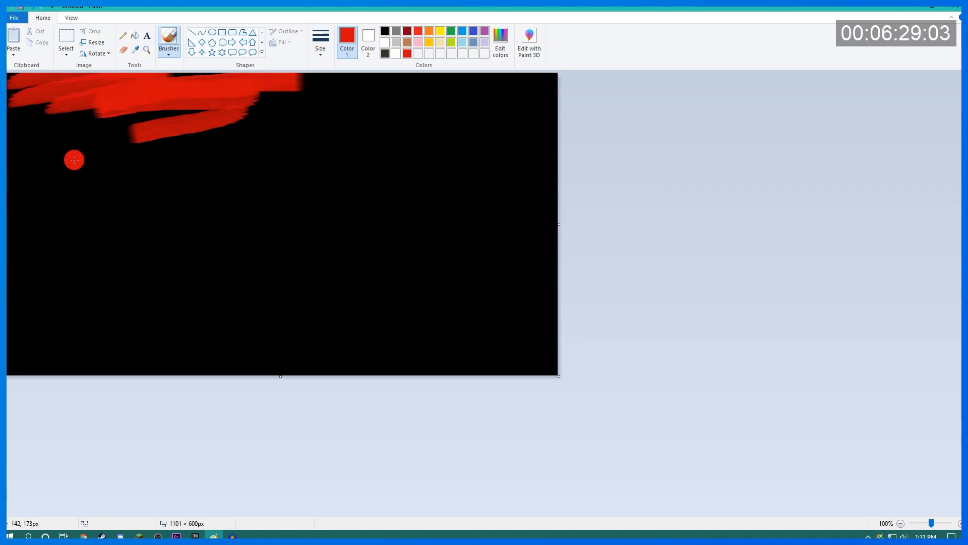
pyautogui.hotkey('ctrl', 'z')
pyautogui.hotkey('ctrl', 'z')
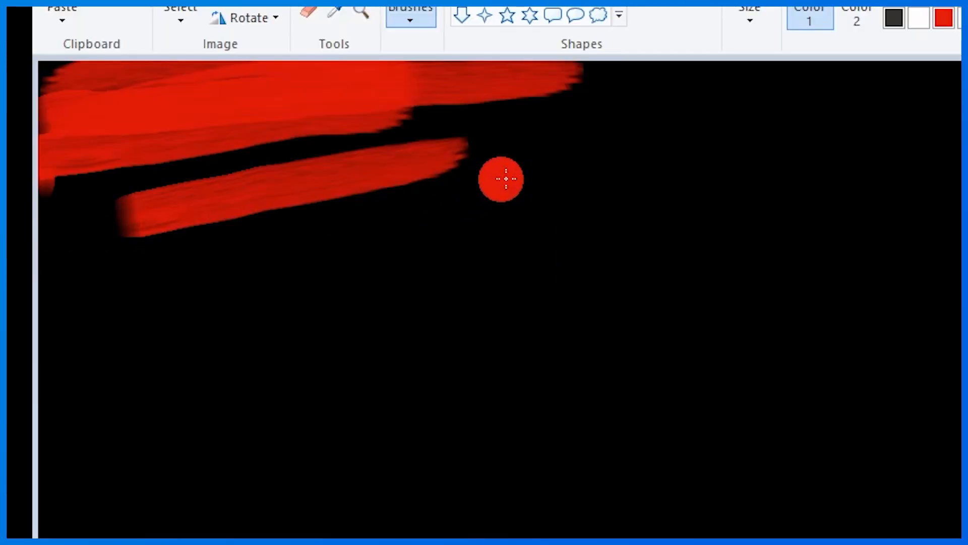
# Step: Paint slanted red oil-brush strokes down the left part of the canvas to its lower edge
pyautogui.moveTo(223, 114); pyautogui.dragTo(4, 159)
pyautogui.moveTo(371, 144)
pyautogui.mouseDown()
pyautogui.moveTo(108, 203)
pyautogui.moveTo(80, 253)
pyautogui.mouseUp()
pyautogui.moveTo(544, 200); pyautogui.dragTo(396, 207)
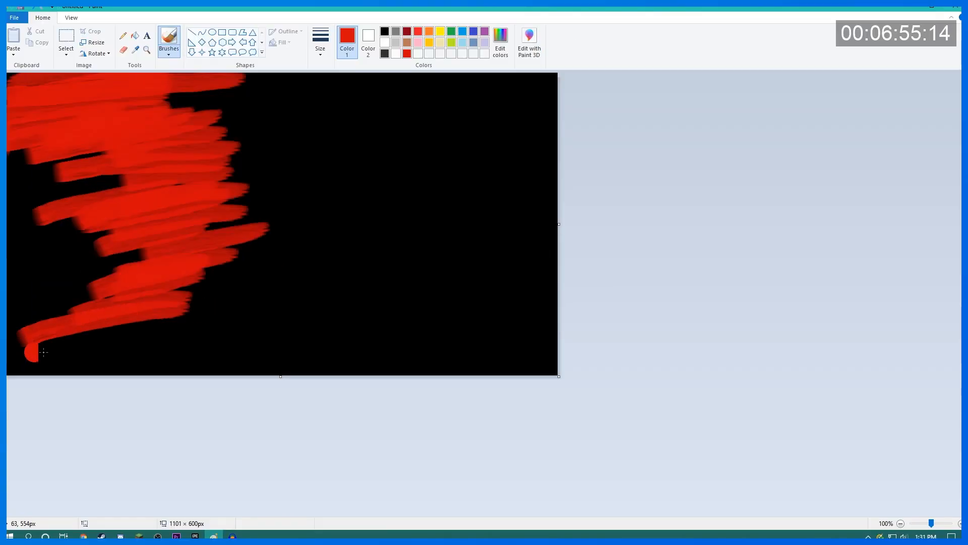
pyautogui.moveTo(43, 353); pyautogui.dragTo(80, 333)
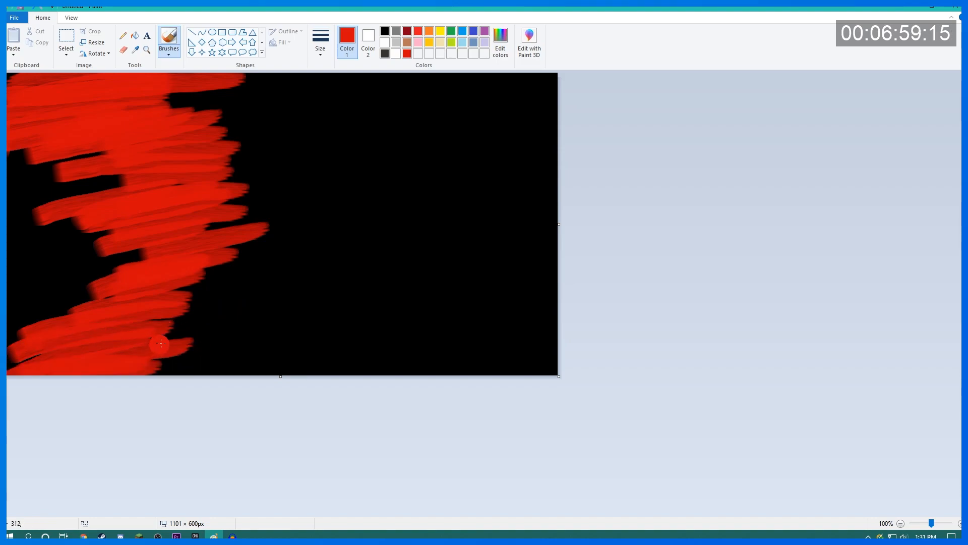
pyautogui.moveTo(151, 345)
pyautogui.mouseDown()
pyautogui.moveTo(120, 347)
pyautogui.moveTo(167, 320)
pyautogui.moveTo(84, 331)
pyautogui.mouseUp()
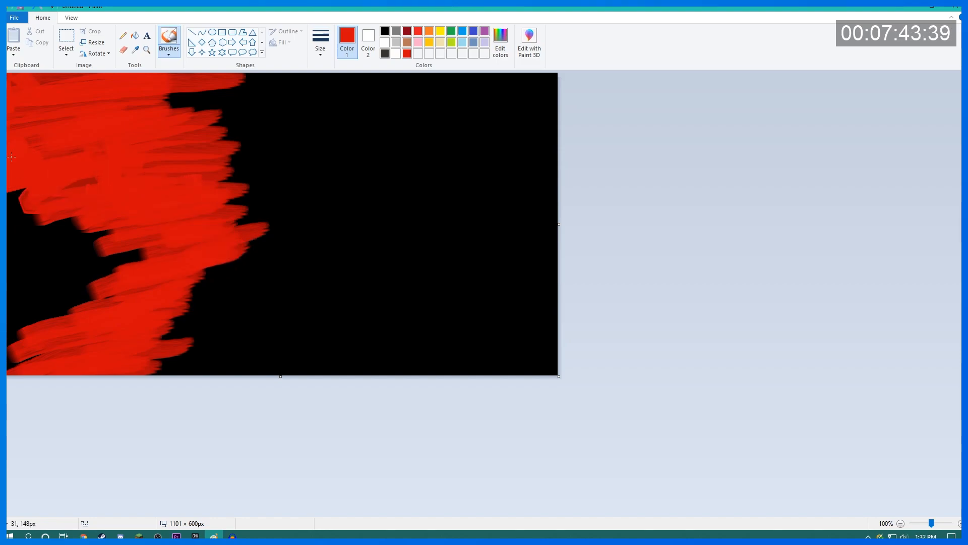
# Step: Cover the black gaps in the red area and extend its ragged right edge with more red strokes
pyautogui.moveTo(11, 157)
pyautogui.mouseDown()
pyautogui.moveTo(20, 322)
pyautogui.moveTo(34, 339)
pyautogui.mouseUp()
pyautogui.moveTo(148, 273)
pyautogui.mouseDown()
pyautogui.moveTo(94, 249)
pyautogui.moveTo(25, 254)
pyautogui.mouseUp()
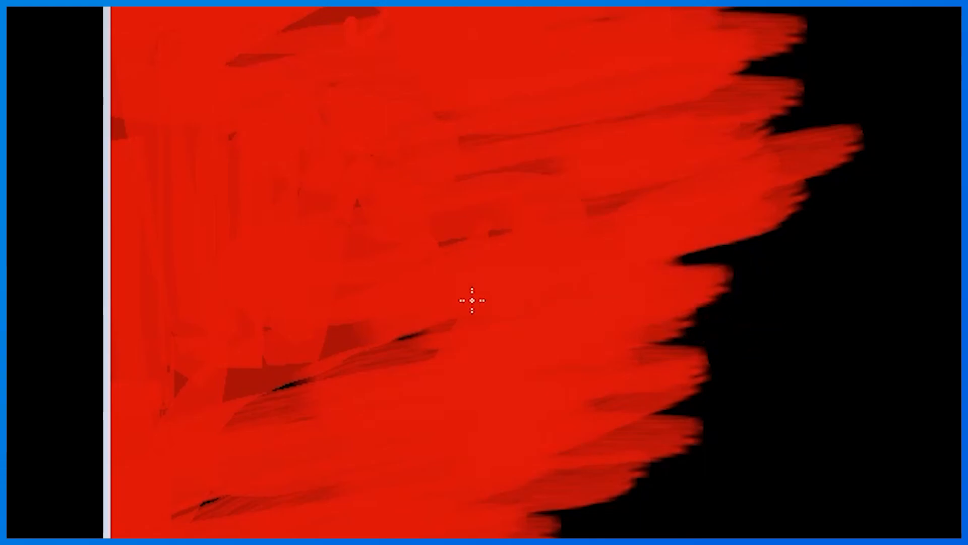
pyautogui.moveTo(472, 300); pyautogui.dragTo(743, 244)
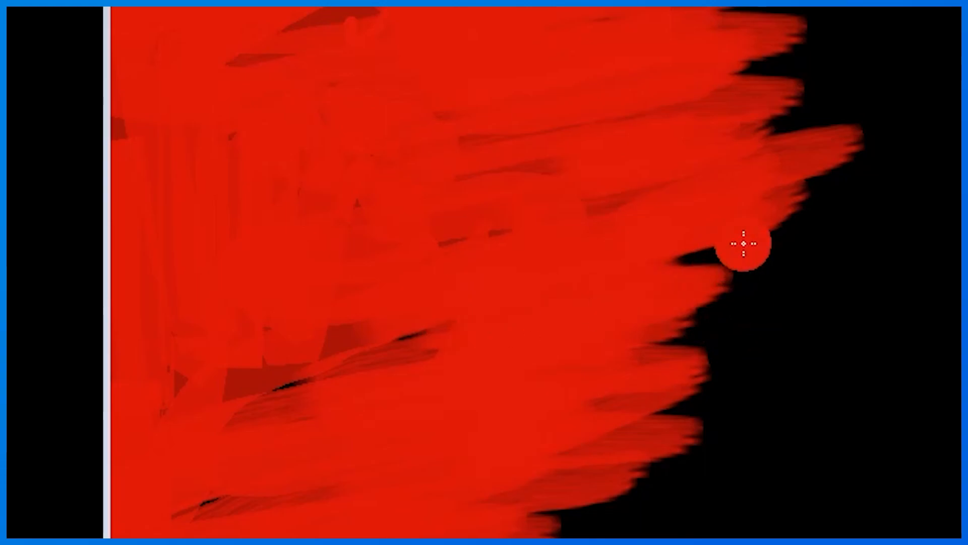
pyautogui.moveTo(551, 523); pyautogui.dragTo(716, 492)
pyautogui.moveTo(880, 73); pyautogui.dragTo(701, 81)
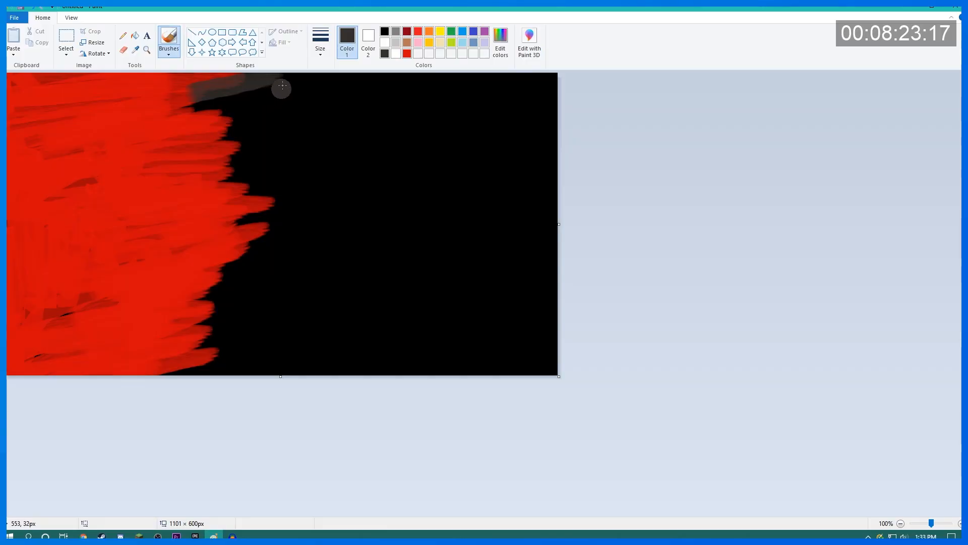
# Step: Paint the remaining right part of the canvas with slanted pewter strokes and layer near-black strokes over them
pyautogui.moveTo(281, 88)
pyautogui.mouseDown()
pyautogui.moveTo(259, 86)
pyautogui.moveTo(303, 93)
pyautogui.moveTo(297, 117)
pyautogui.moveTo(193, 115)
pyautogui.moveTo(195, 136)
pyautogui.moveTo(359, 90)
pyautogui.moveTo(308, 90)
pyautogui.moveTo(477, 79)
pyautogui.moveTo(389, 95)
pyautogui.moveTo(212, 174)
pyautogui.moveTo(529, 96)
pyautogui.moveTo(246, 200)
pyautogui.moveTo(404, 238)
pyautogui.moveTo(237, 297)
pyautogui.moveTo(544, 227)
pyautogui.moveTo(227, 282)
pyautogui.moveTo(198, 329)
pyautogui.moveTo(434, 347)
pyautogui.moveTo(216, 353)
pyautogui.moveTo(262, 368)
pyautogui.mouseUp()
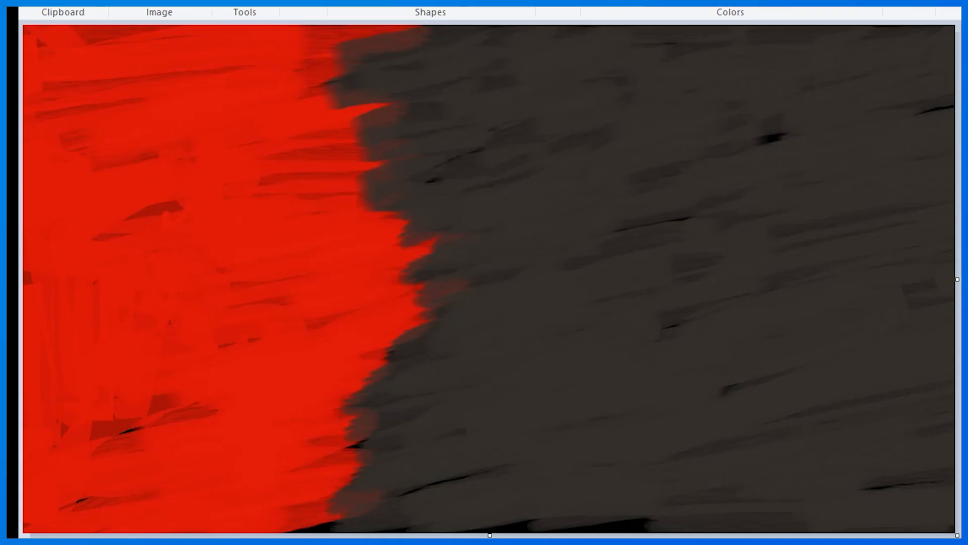
pyautogui.moveTo(650, 106); pyautogui.dragTo(922, 107)
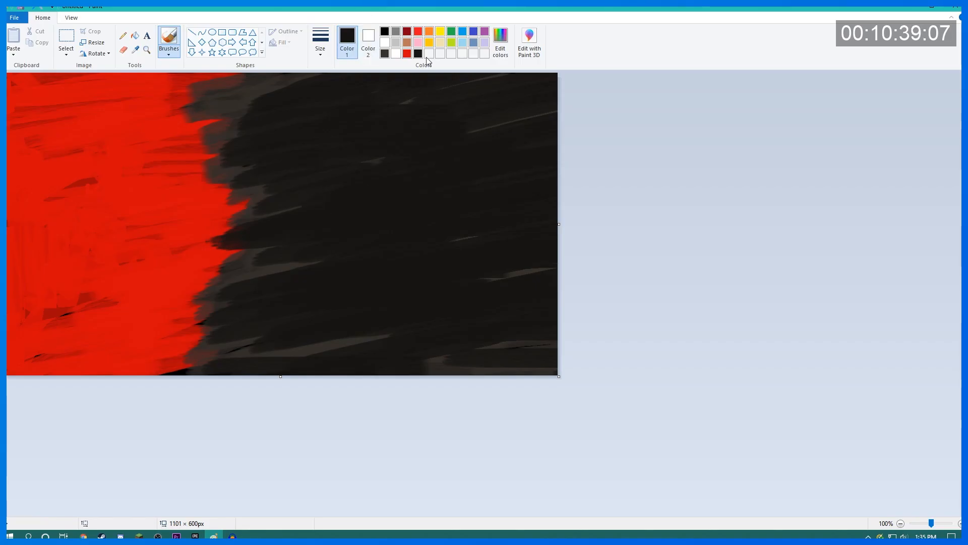
# Step: Spray black airbrush speckles over the dark right part of the background for texture
pyautogui.click(384, 32)
pyautogui.click(169, 53)
pyautogui.click(321, 50)
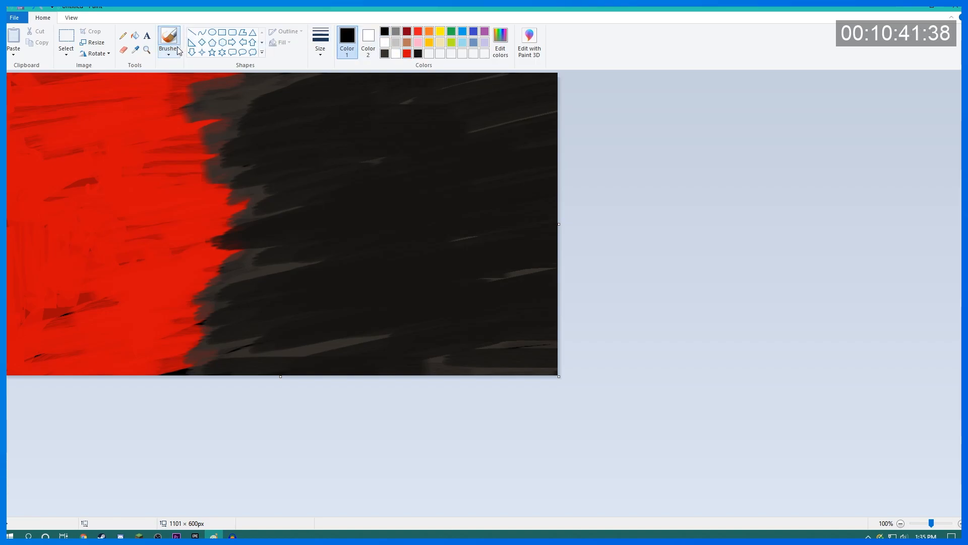
pyautogui.click(566, 145)
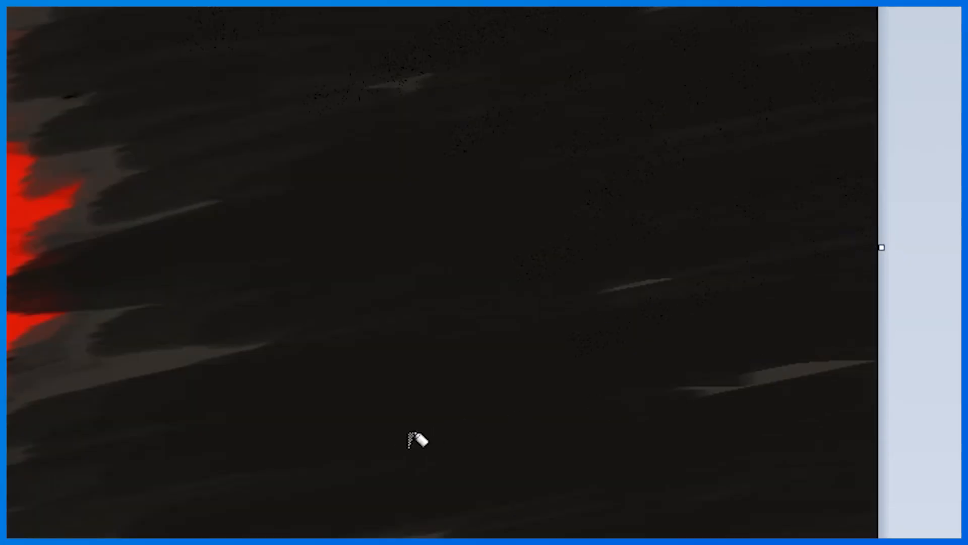
pyautogui.moveTo(410, 440)
pyautogui.mouseDown()
pyautogui.moveTo(902, 328)
pyautogui.moveTo(366, 491)
pyautogui.mouseUp()
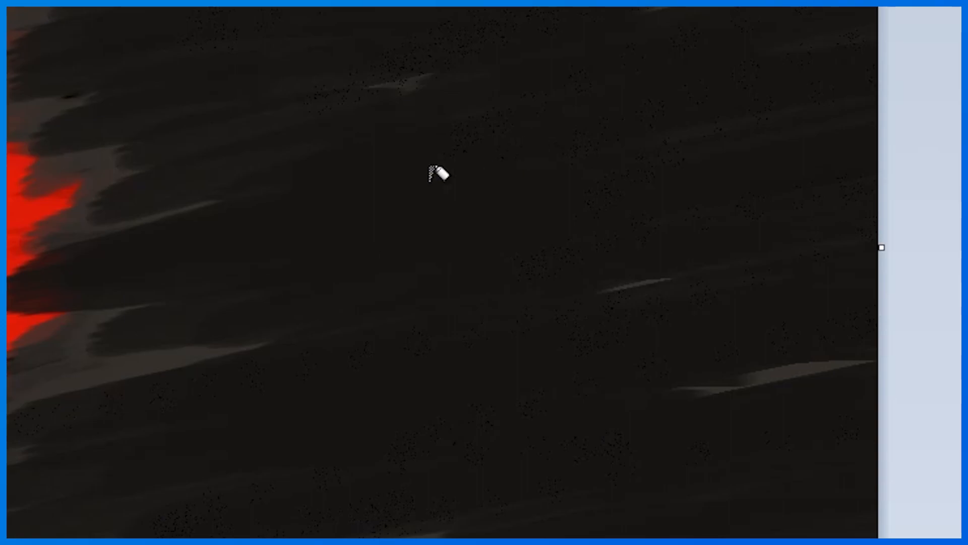
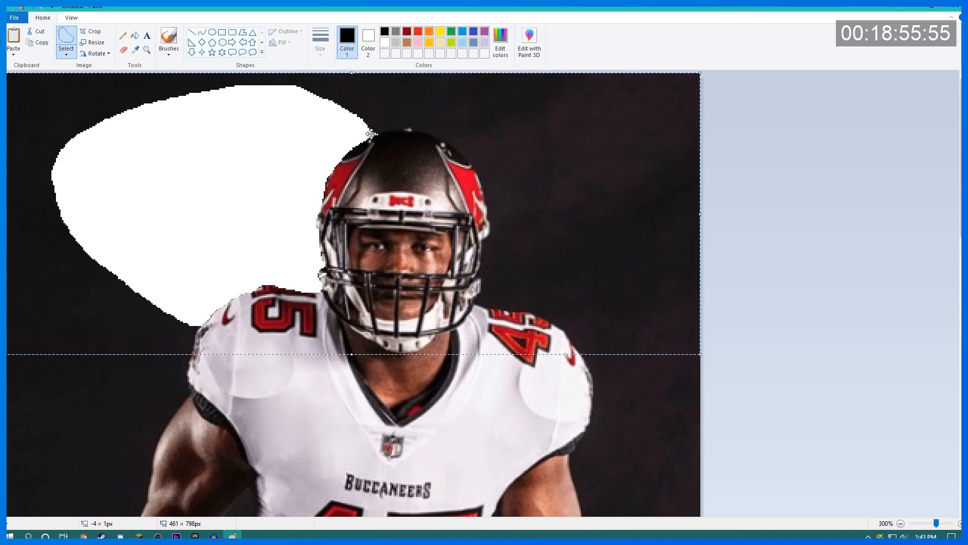
# Step: Cut away the dark photo background around the player's helmet, outside his right-hand arm and between that arm and the torso
pyautogui.click(44, 33)
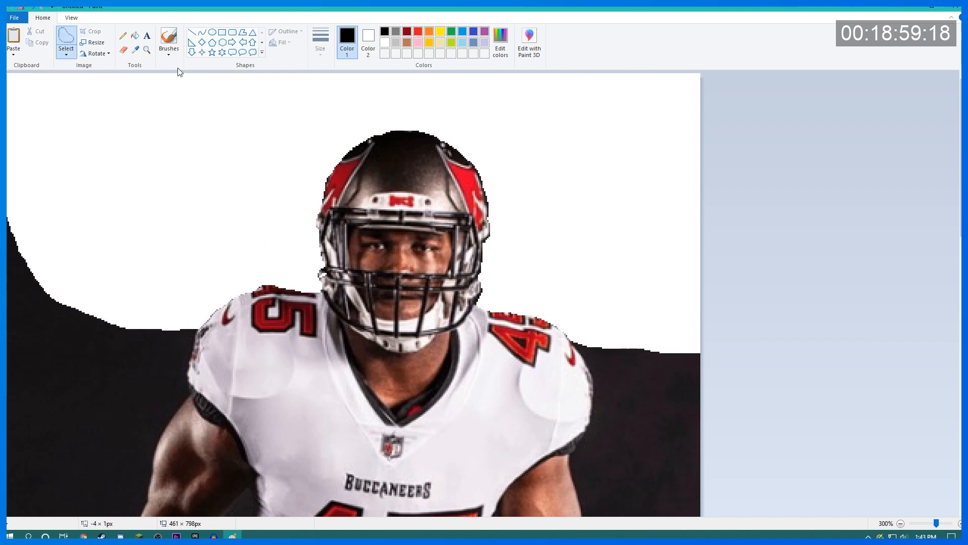
pyautogui.scroll(-6, 457, 321)
pyautogui.scroll(4, 457, 320)
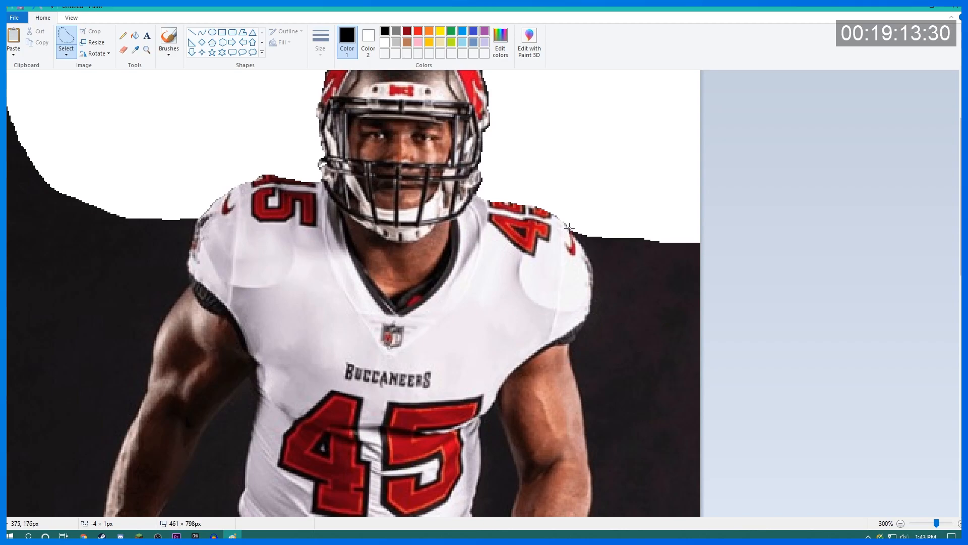
pyautogui.moveTo(568, 229); pyautogui.dragTo(593, 289)
pyautogui.moveTo(481, 325)
pyautogui.mouseDown()
pyautogui.moveTo(477, 314)
pyautogui.moveTo(497, 288)
pyautogui.mouseUp()
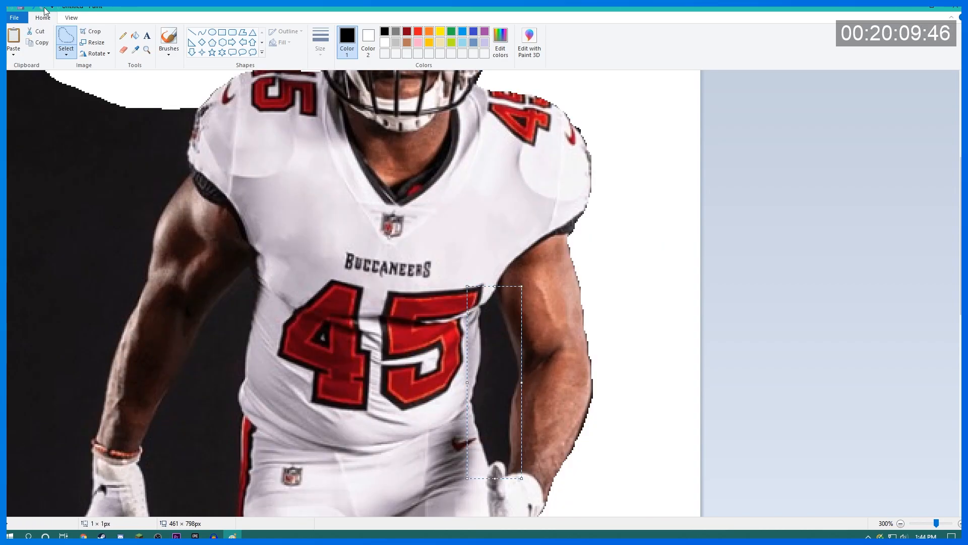
pyautogui.click(33, 32)
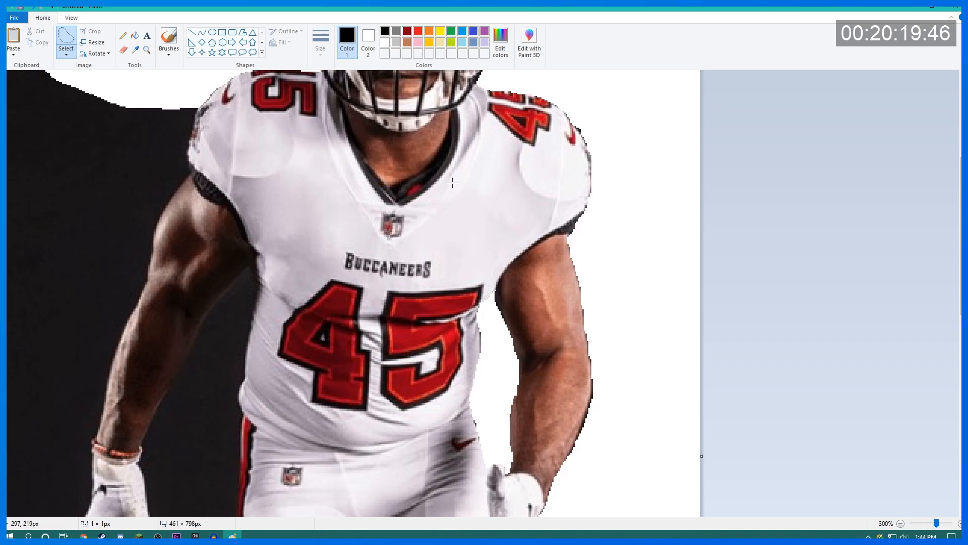
# Step: Remove the dark background between the player's left-hand arm and torso and outside that arm using free-form selections
pyautogui.scroll(-3, 415, 251)
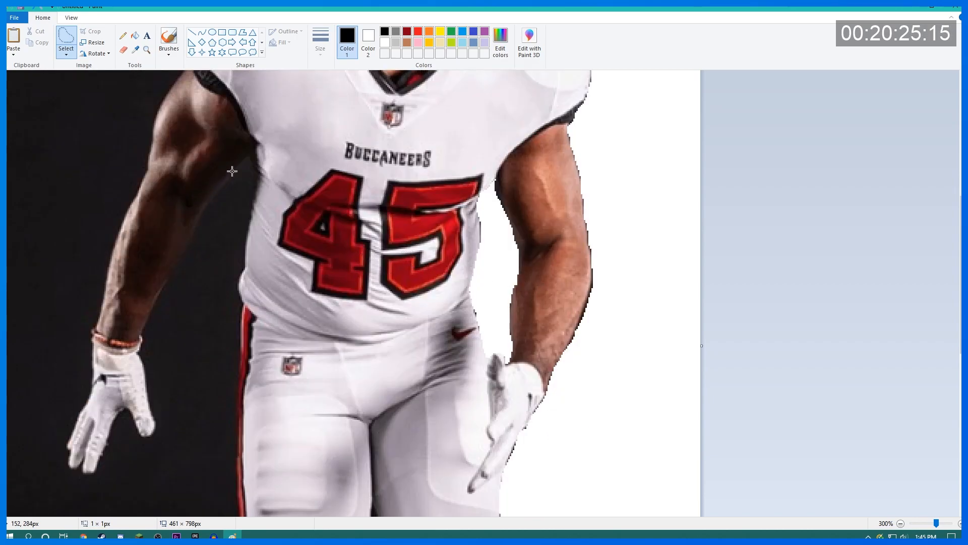
pyautogui.click(65, 54)
pyautogui.click(99, 89)
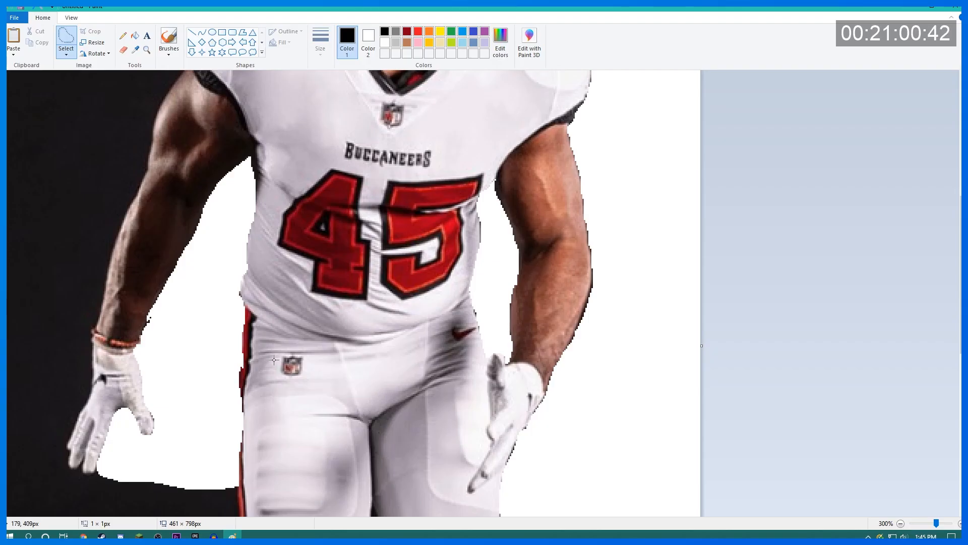
pyautogui.scroll(3, 274, 360)
pyautogui.scroll(-2, 277, 355)
pyautogui.moveTo(119, 476); pyautogui.dragTo(119, 325)
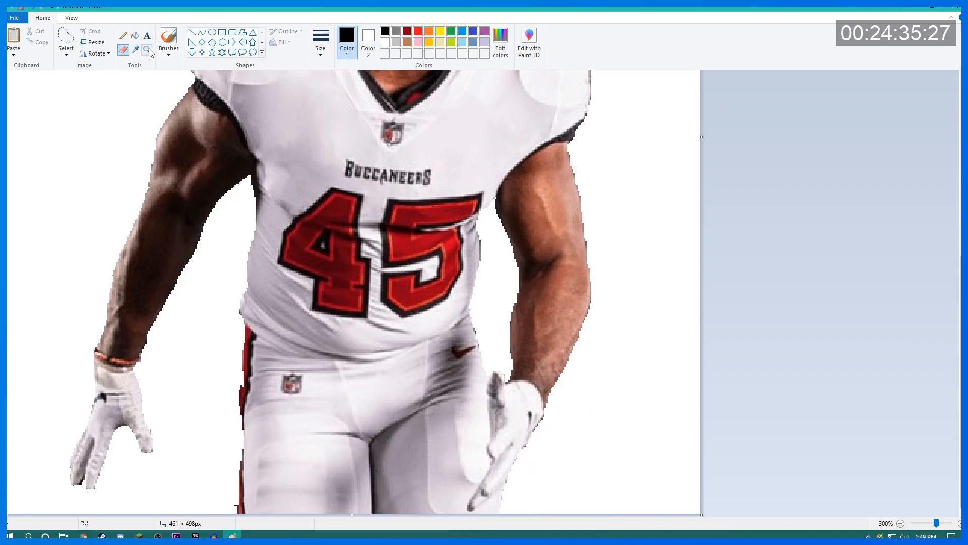
# Step: Select the whole player cut-out with a transparent rectangular selection and copy it
pyautogui.click(146, 50)
pyautogui.rightClick(241, 136)
pyautogui.rightClick(241, 136)
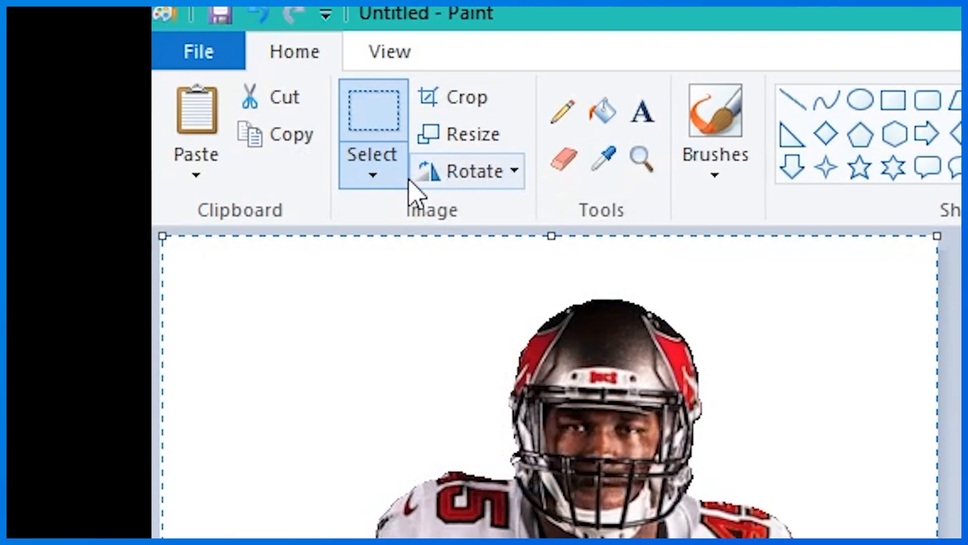
pyautogui.click(66, 53)
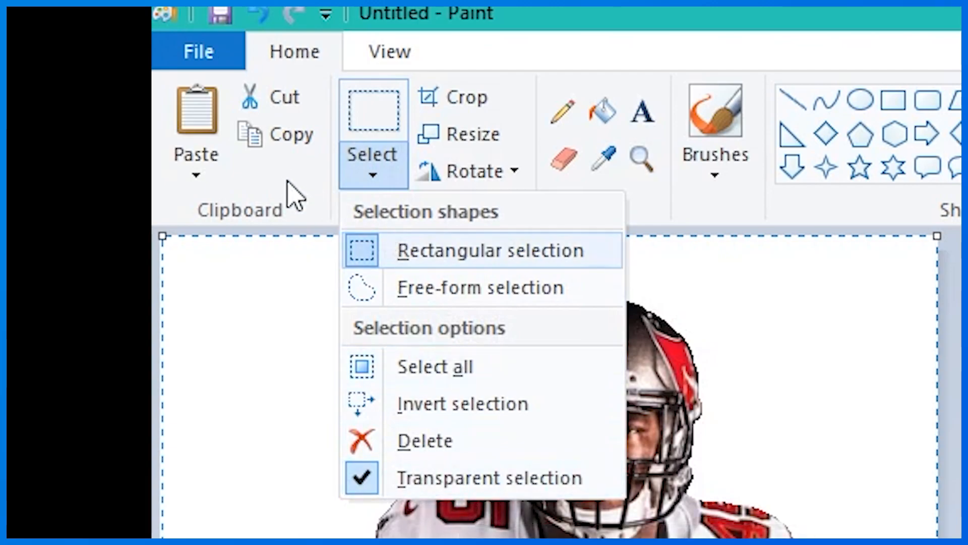
pyautogui.click(283, 153)
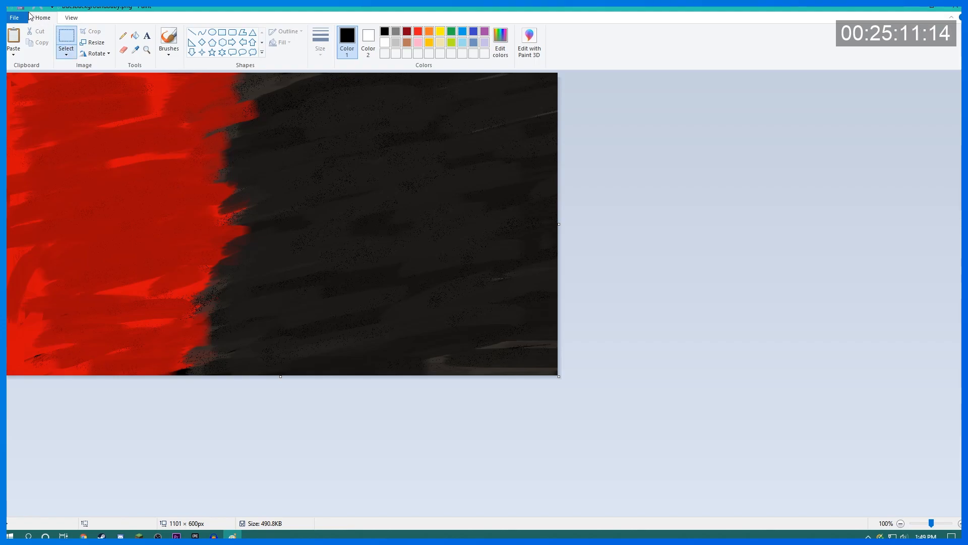
# Step: Paste the player cut-out onto the red and black background and enlarge it to fill the canvas height
pyautogui.click(15, 39)
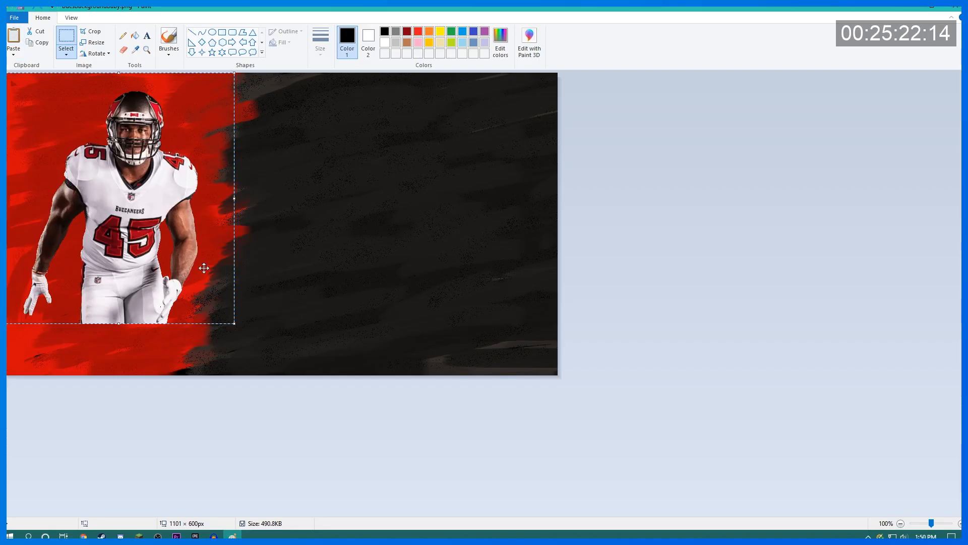
pyautogui.moveTo(233, 326); pyautogui.dragTo(292, 385)
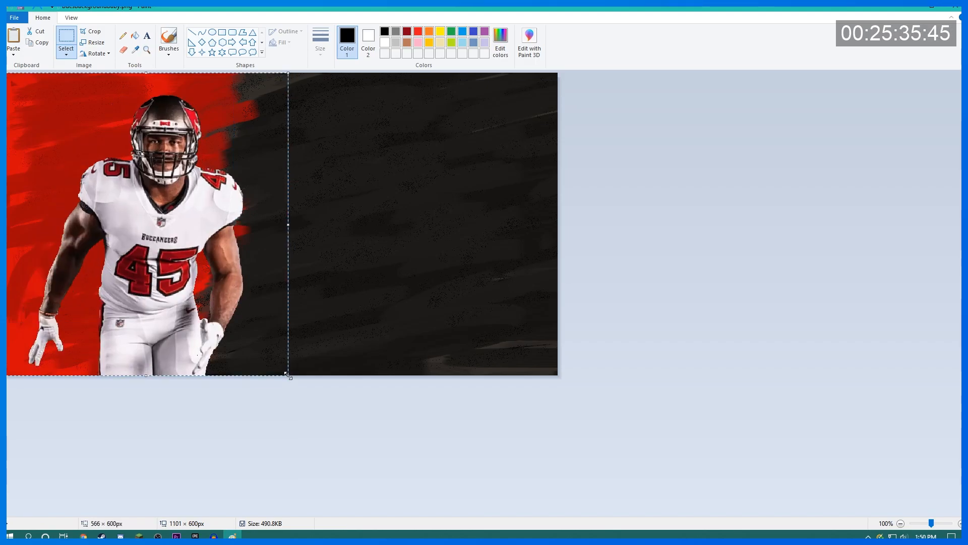
pyautogui.moveTo(287, 375); pyautogui.dragTo(317, 402)
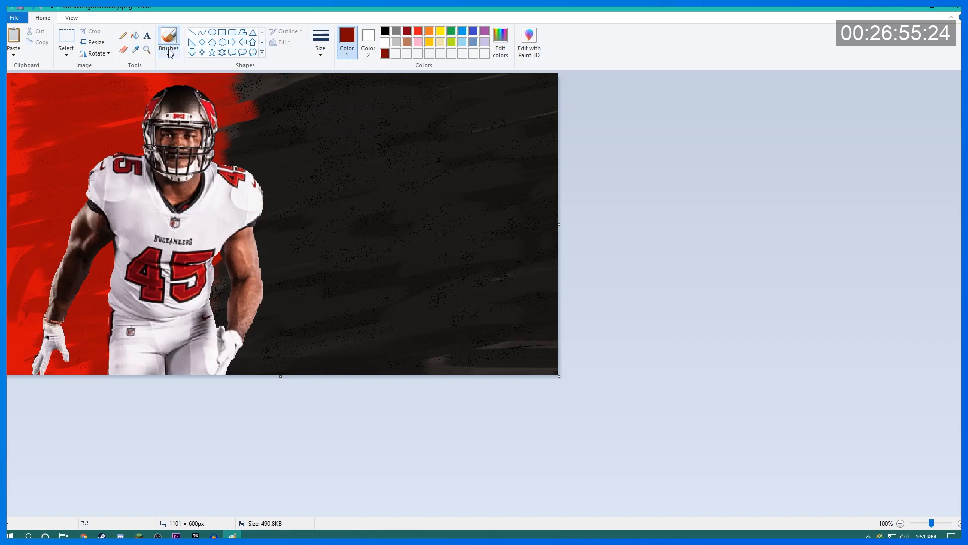
# Step: Brush a dark red shadow along the left edge of the player's helmet and left-hand shoulder
pyautogui.click(147, 49)
pyautogui.click(142, 121)
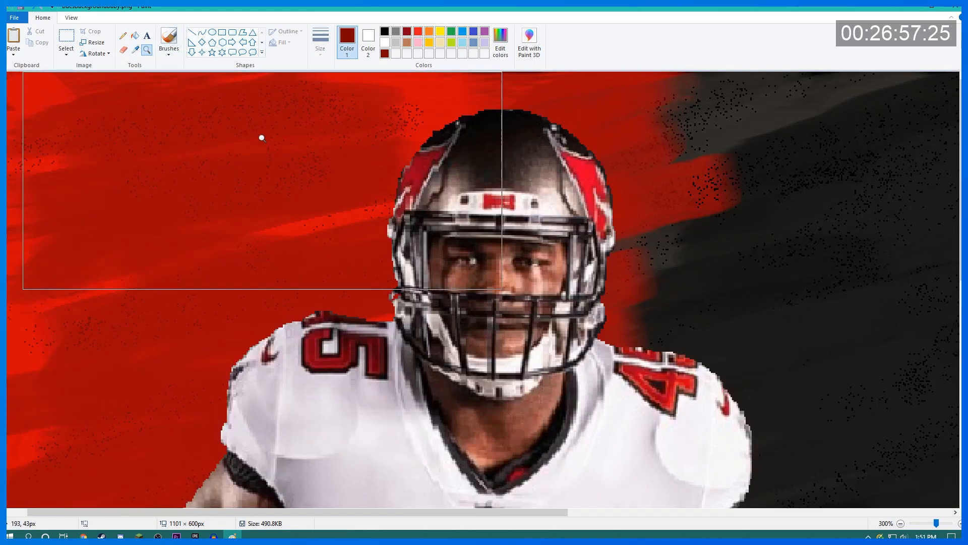
pyautogui.moveTo(387, 222); pyautogui.dragTo(385, 312)
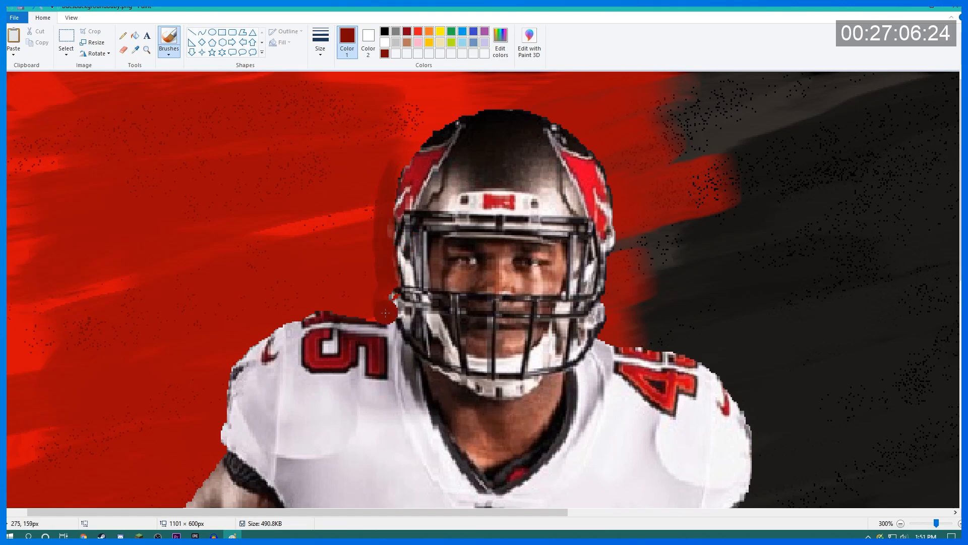
pyautogui.moveTo(380, 312); pyautogui.dragTo(305, 308)
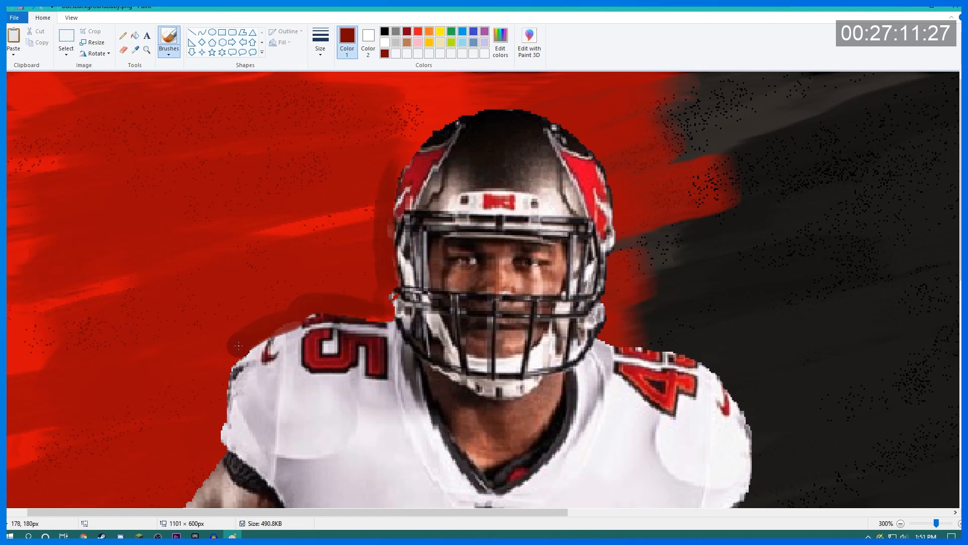
pyautogui.moveTo(239, 354)
pyautogui.mouseDown()
pyautogui.moveTo(218, 382)
pyautogui.moveTo(230, 391)
pyautogui.mouseUp()
# Step: Continue the dark red shadow down the left-hand sleeve, arm and glove and along the torso and leg
pyautogui.click(146, 49)
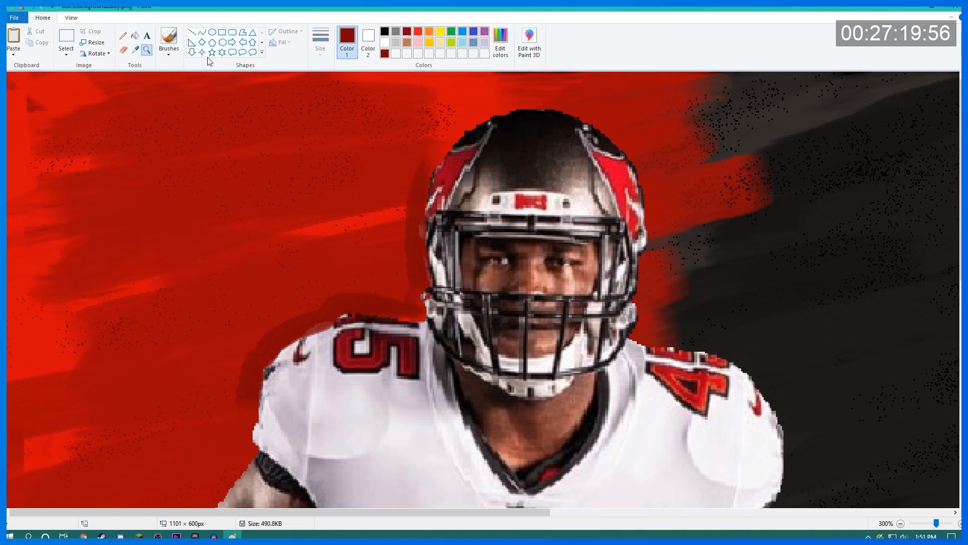
pyautogui.click(170, 38)
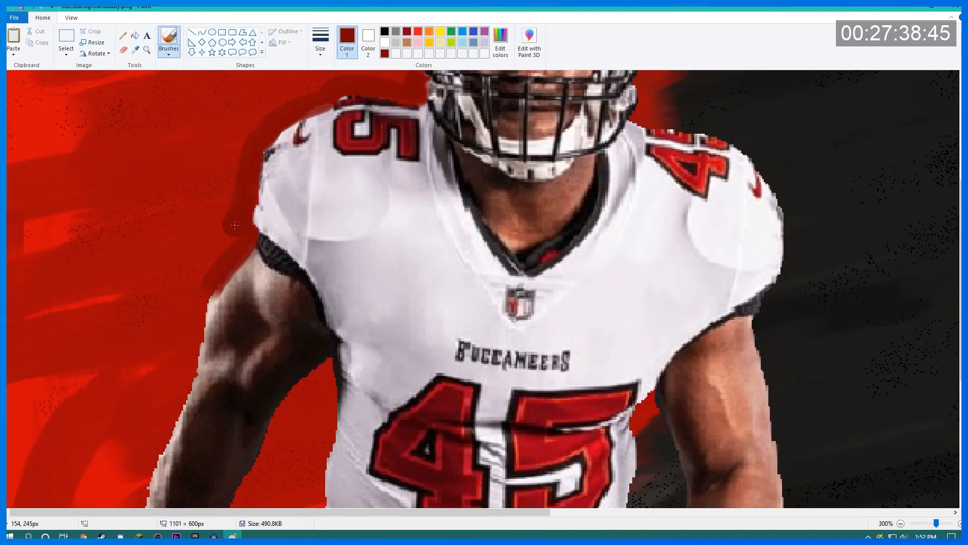
pyautogui.moveTo(229, 237); pyautogui.dragTo(196, 315)
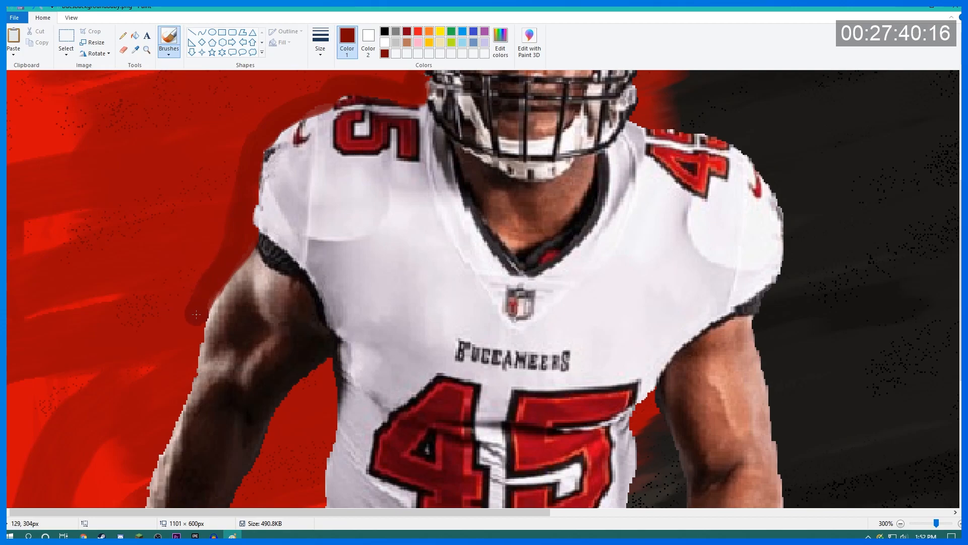
pyautogui.scroll(2, 196, 315)
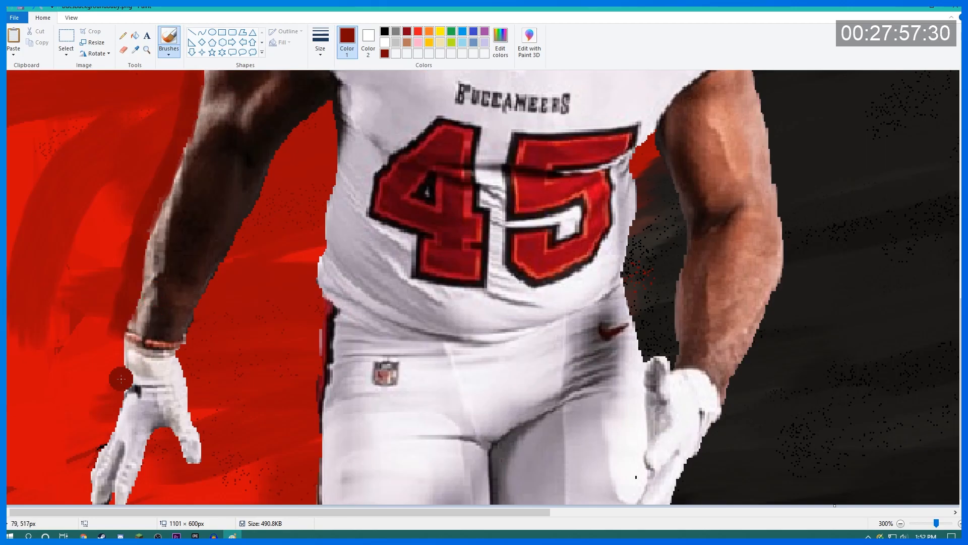
pyautogui.scroll(2, 119, 379)
pyautogui.scroll(-2, 119, 379)
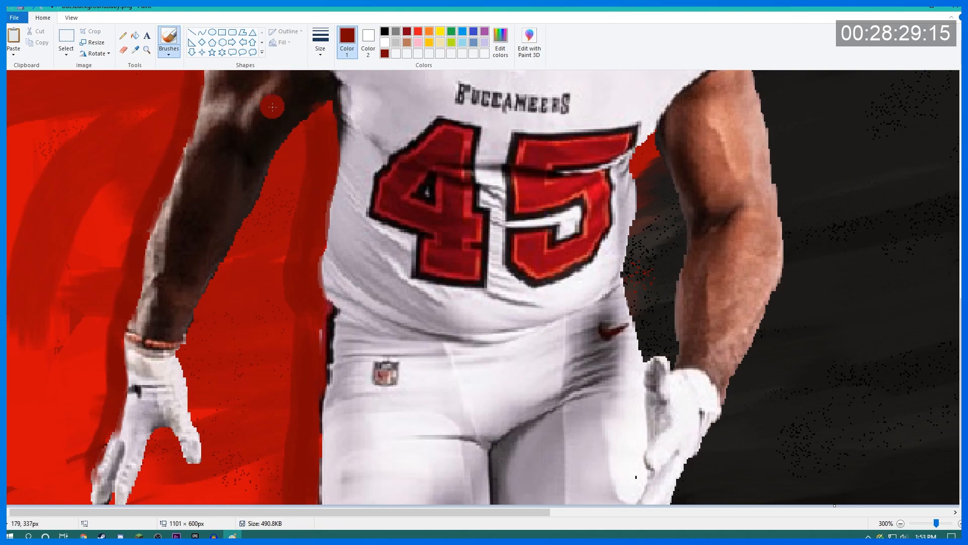
# Step: Paint white brush highlights along the right edges of the player's helmet, shoulder and arm
pyautogui.click(147, 49)
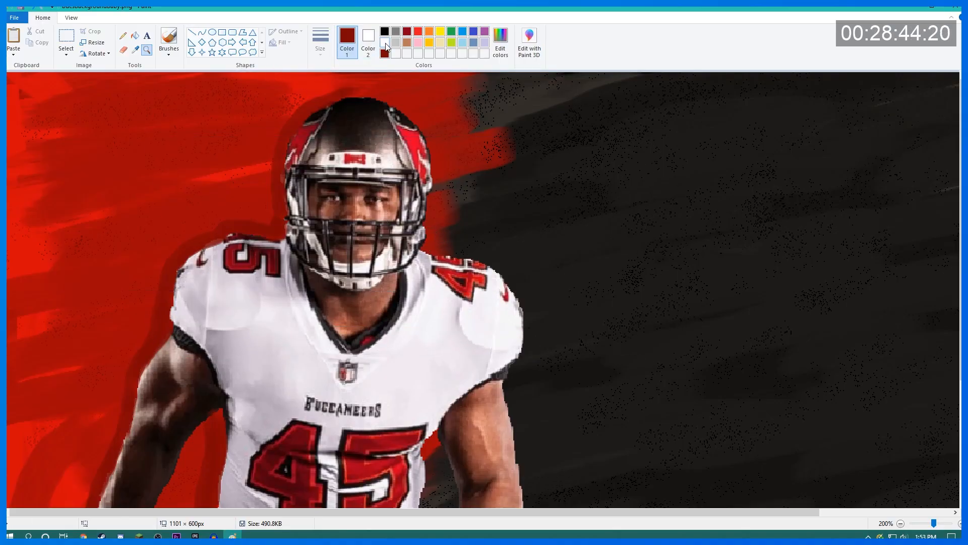
pyautogui.click(385, 43)
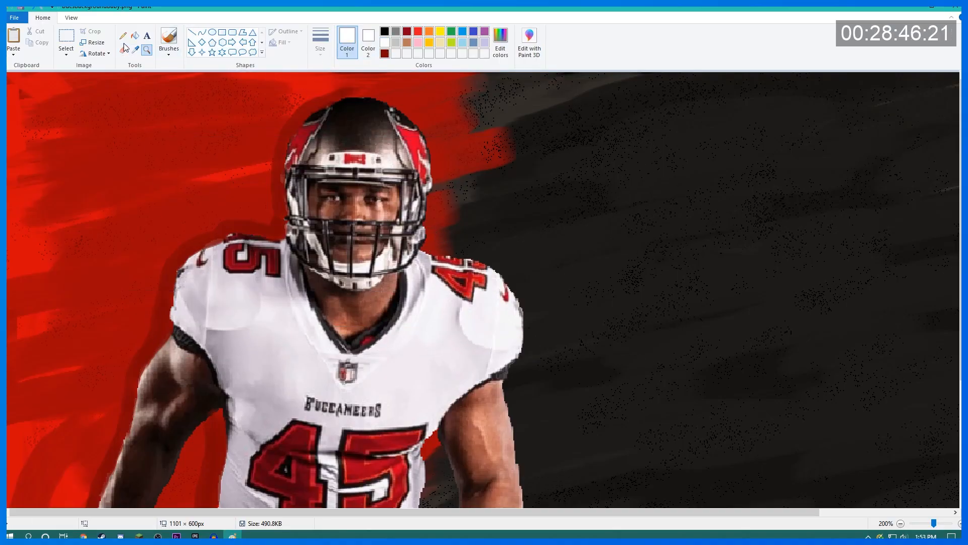
pyautogui.click(169, 40)
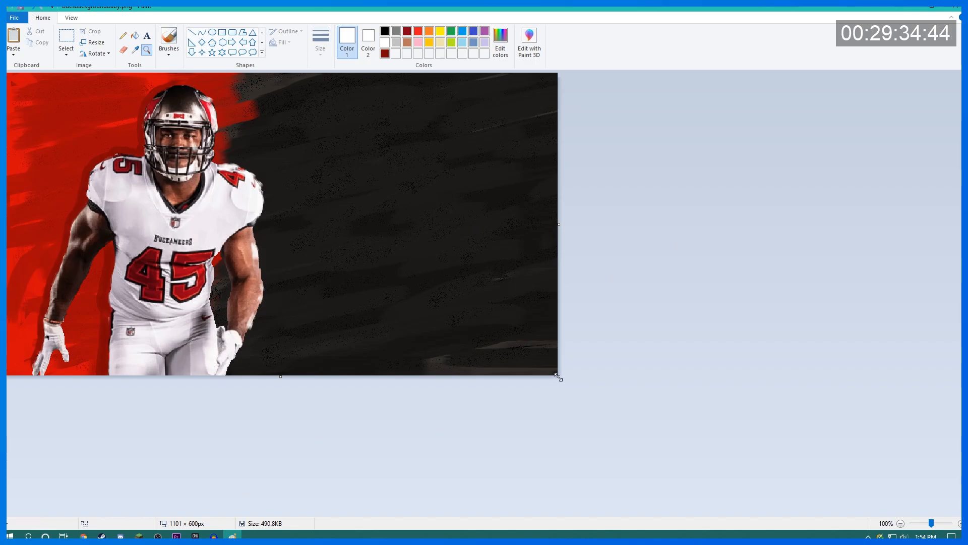
# Step: Enlarge the canvas beyond the artwork and fill the white area around the pirate-flag logo with dark red
pyautogui.moveTo(558, 376); pyautogui.dragTo(706, 421)
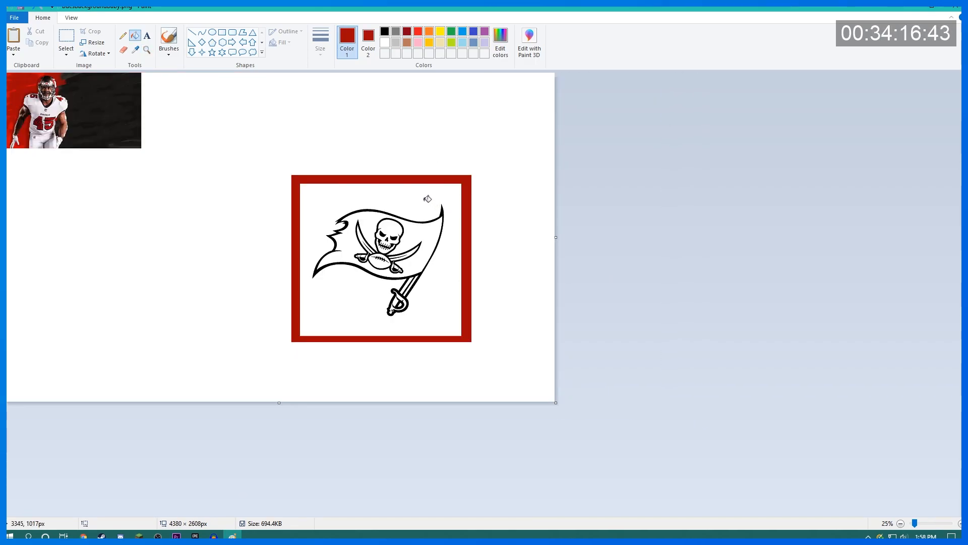
pyautogui.click(427, 199)
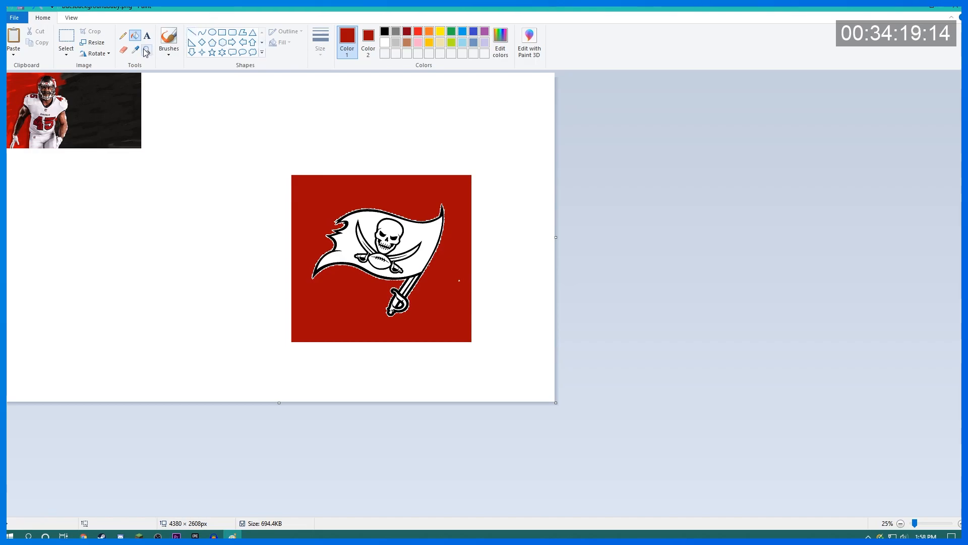
# Step: Move the flag logo off the red square, shrink it and place it in the artwork's upper-left corner
pyautogui.moveTo(446, 202); pyautogui.dragTo(312, 321)
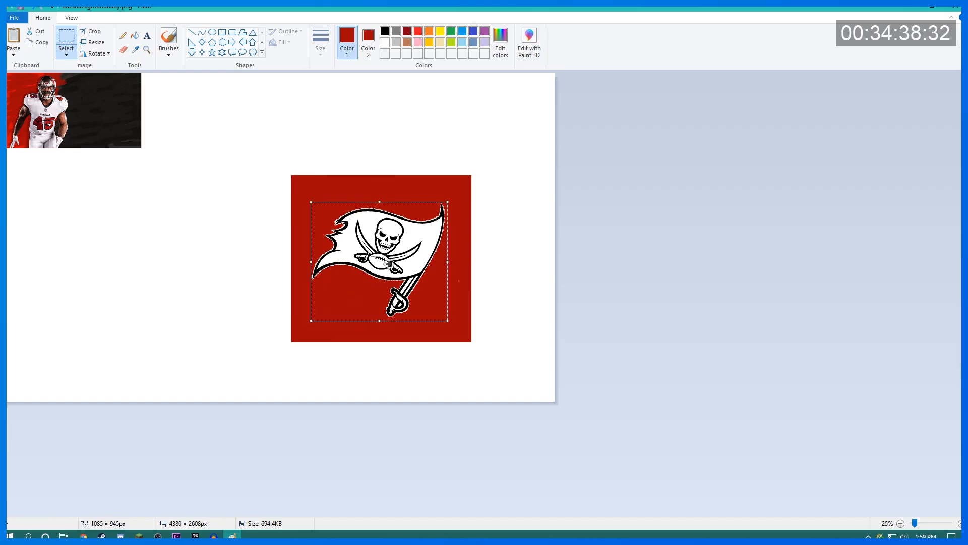
pyautogui.moveTo(387, 263); pyautogui.dragTo(210, 184)
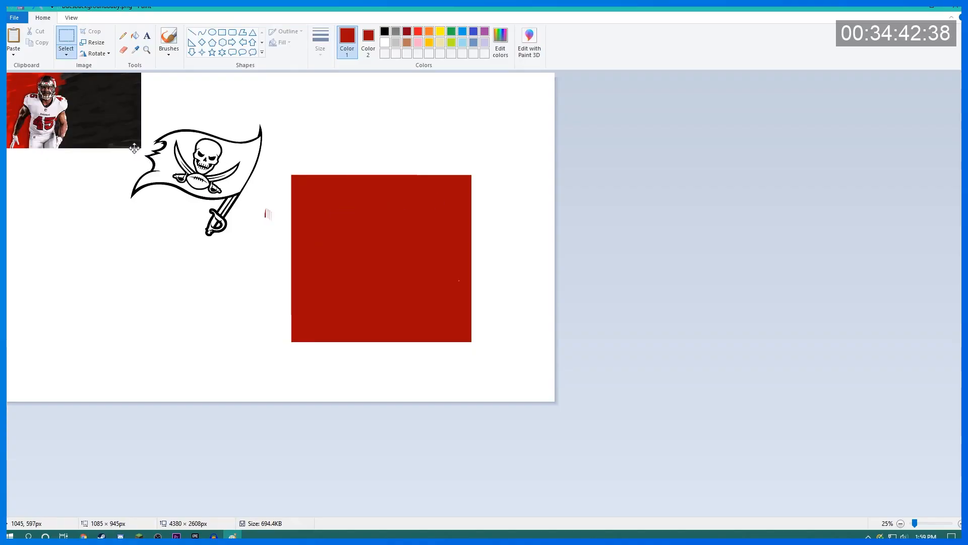
pyautogui.moveTo(134, 148); pyautogui.dragTo(54, 124)
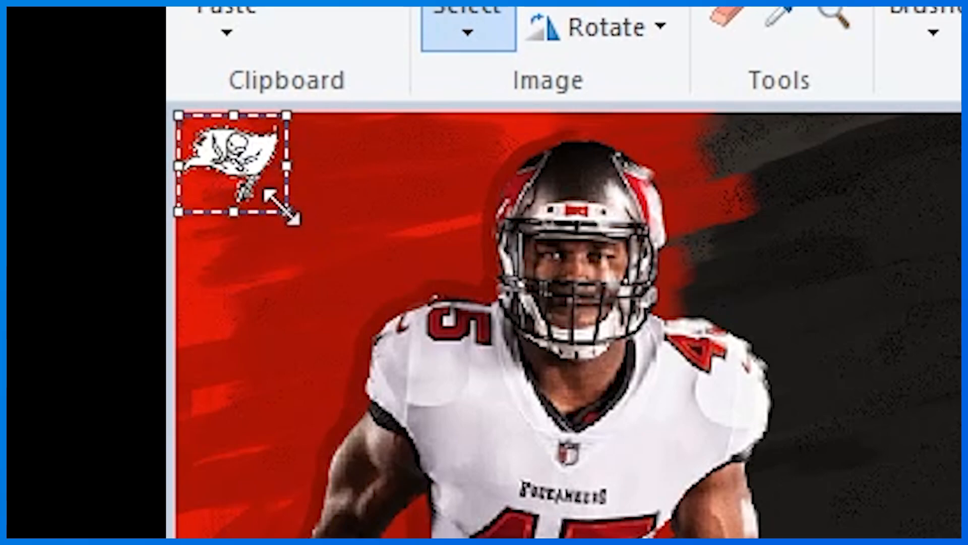
pyautogui.moveTo(281, 208); pyautogui.dragTo(278, 209)
pyautogui.moveTo(237, 151)
pyautogui.mouseDown()
pyautogui.moveTo(278, 174)
pyautogui.moveTo(282, 189)
pyautogui.mouseUp()
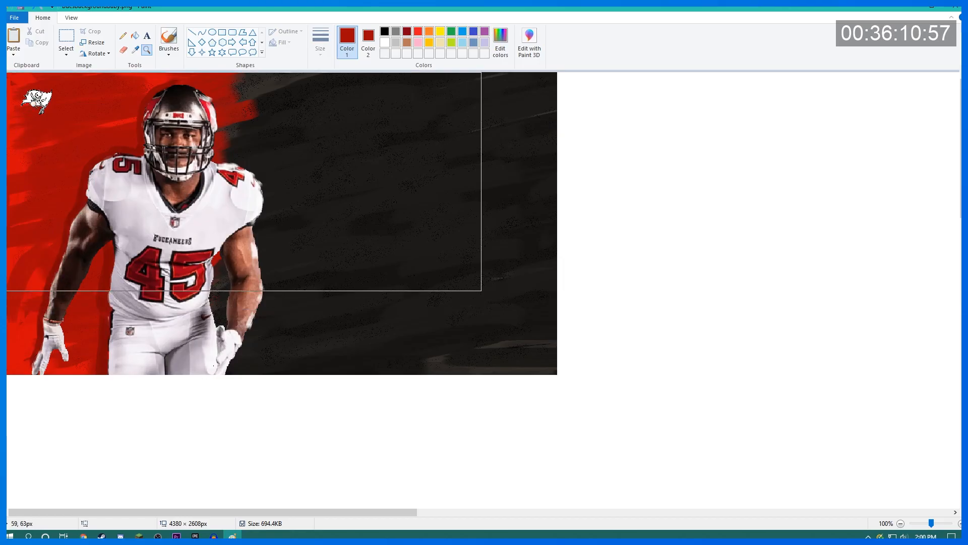
pyautogui.doubleClick(33, 104)
pyautogui.click(117, 155)
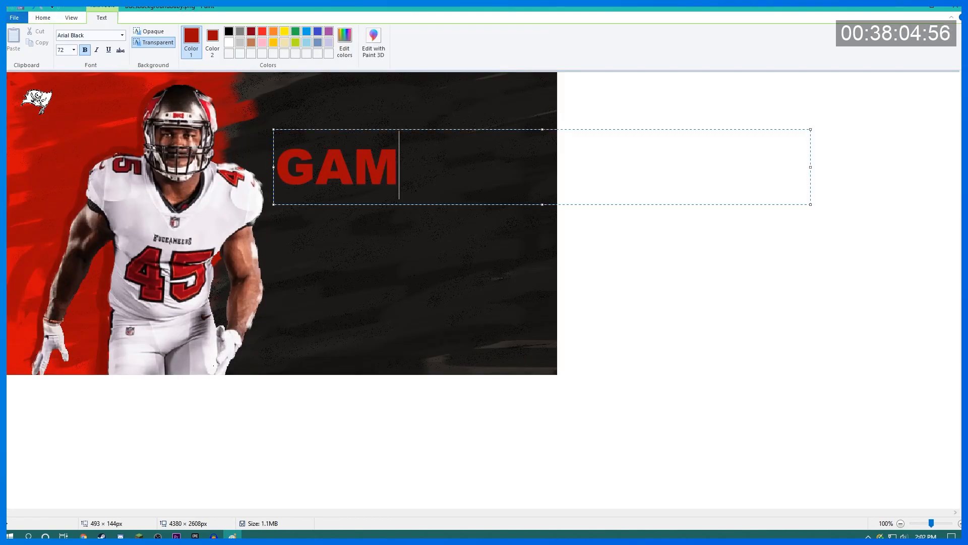
# Step: Complete the heading text as GAMEDAY in white, using the AWAKENNING Personal font
pyautogui.write('EDAY')
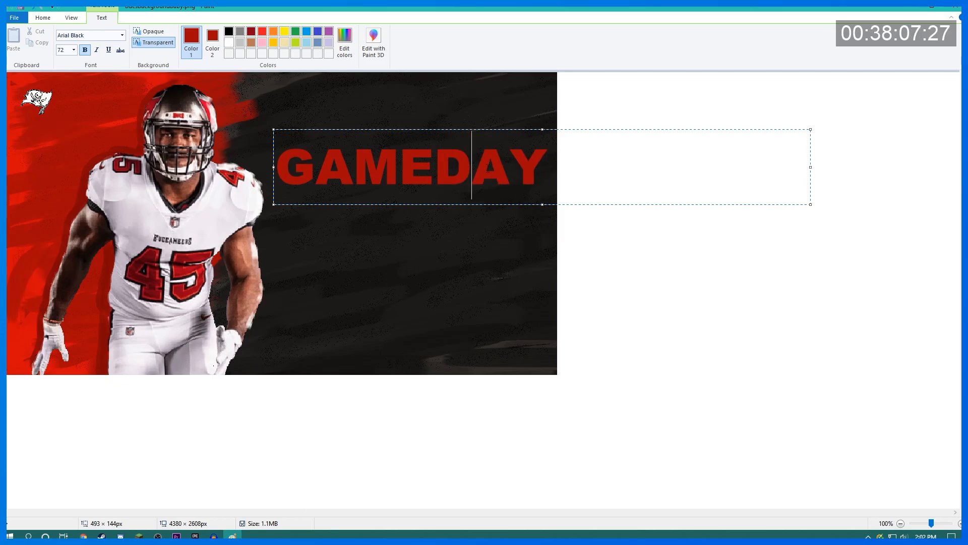
pyautogui.doubleClick(487, 172)
pyautogui.click(229, 42)
pyautogui.click(91, 35)
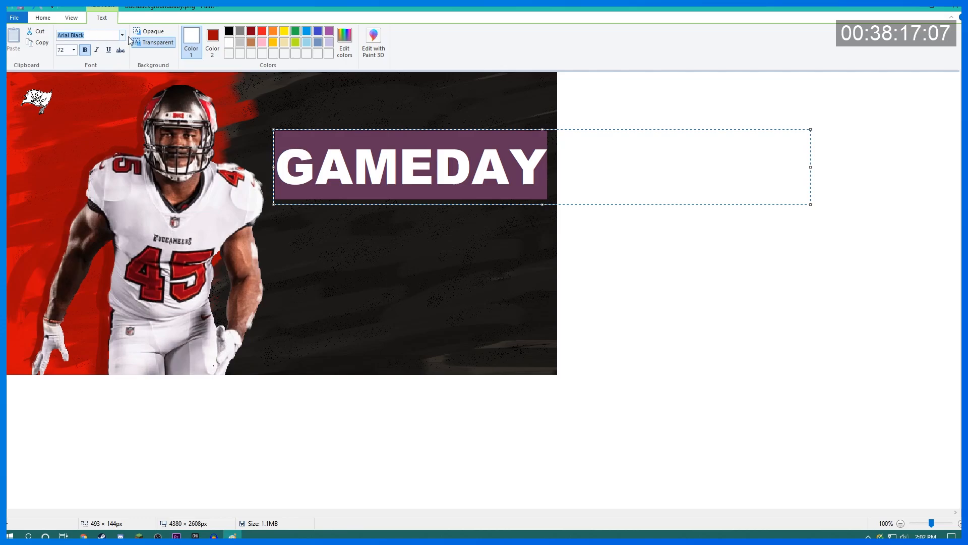
pyautogui.click(122, 34)
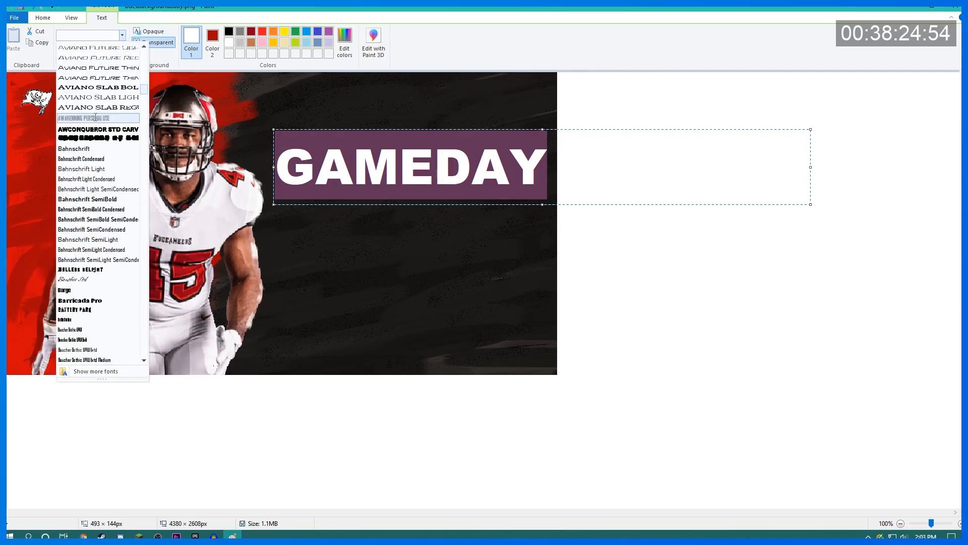
pyautogui.click(85, 118)
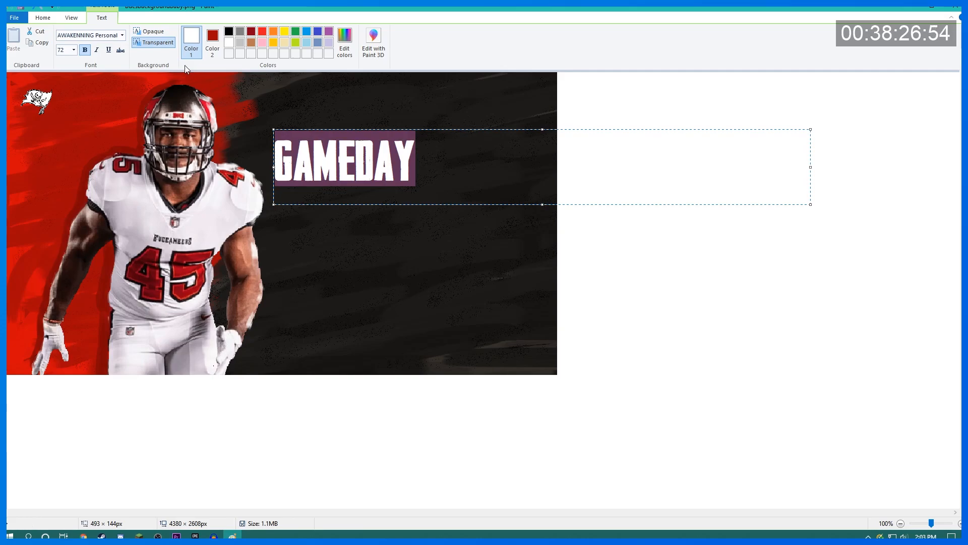
# Step: Enlarge the GAMEDAY heading to size 120 and reposition it higher on the black background
pyautogui.click(74, 50)
pyautogui.write('120')
pyautogui.press('Return')
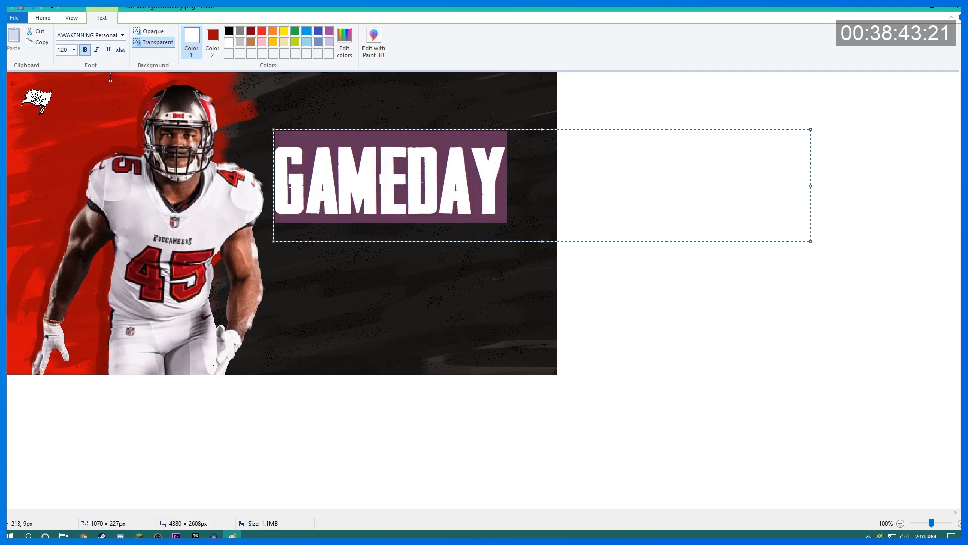
pyautogui.click(402, 218)
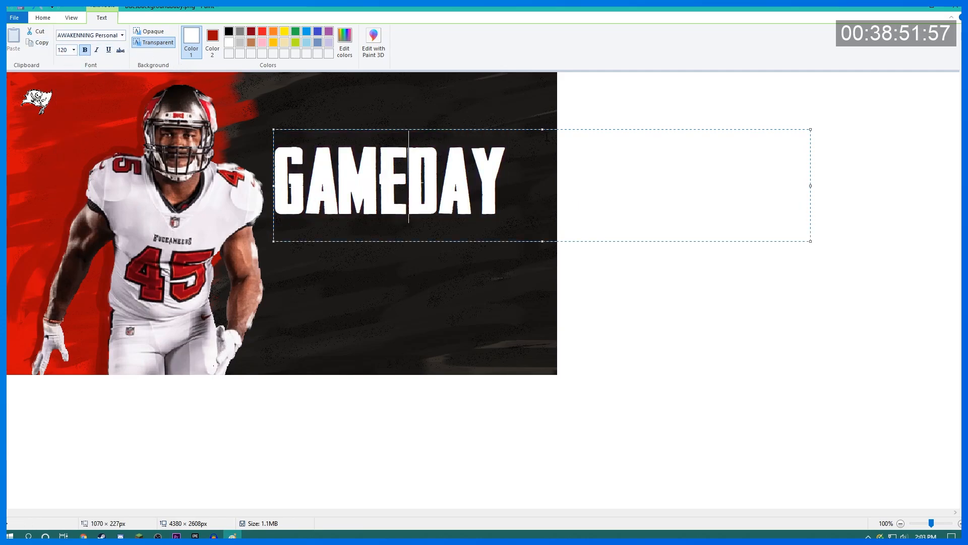
pyautogui.moveTo(541, 129); pyautogui.dragTo(542, 100)
pyautogui.moveTo(273, 170); pyautogui.dragTo(283, 170)
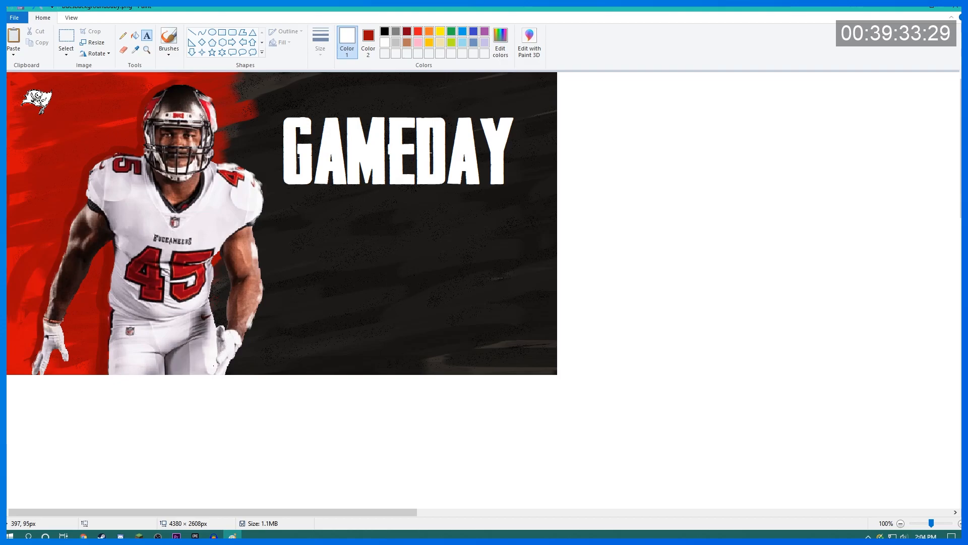
# Step: Paint a horizontal black brushed bar directly beneath the GAMEDAY heading
pyautogui.click(385, 31)
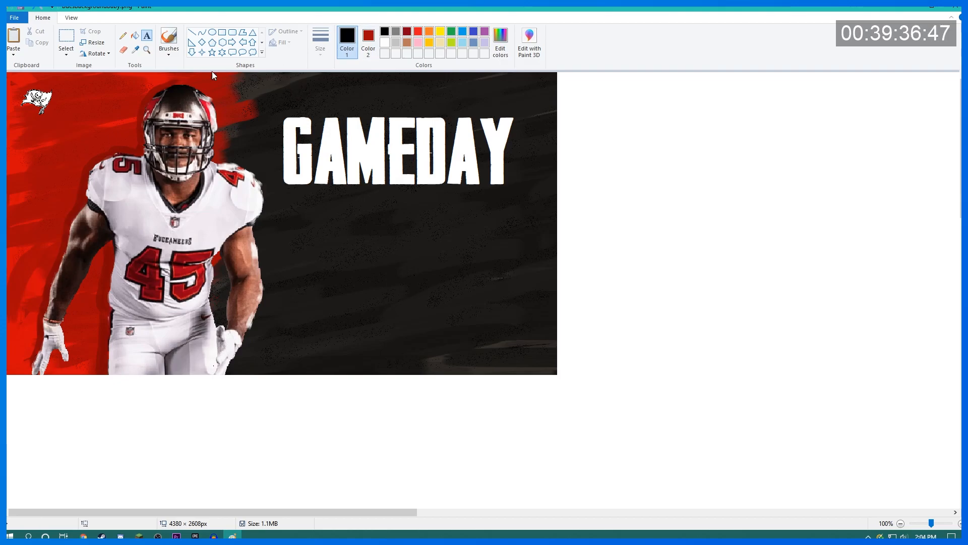
pyautogui.click(174, 49)
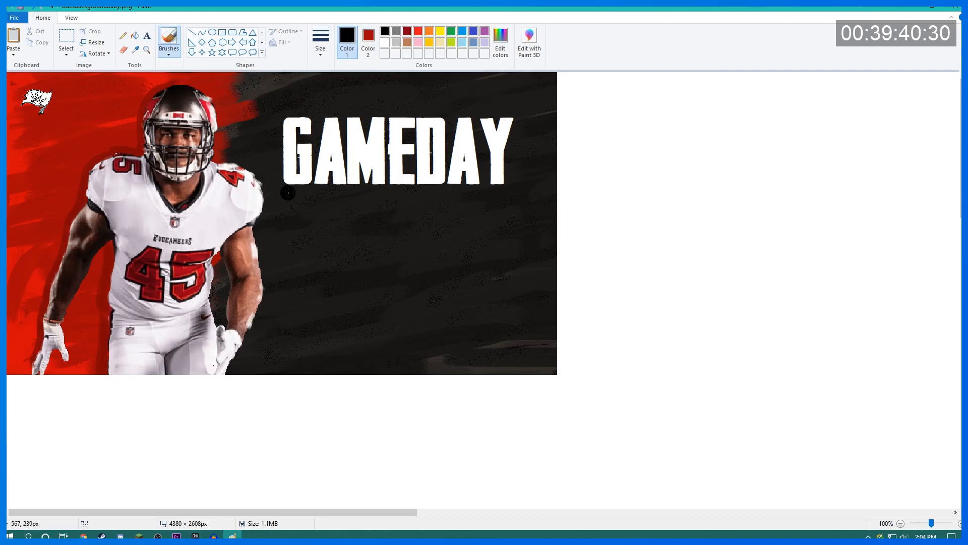
pyautogui.moveTo(287, 190); pyautogui.dragTo(333, 191)
pyautogui.moveTo(241, 347); pyautogui.dragTo(827, 355)
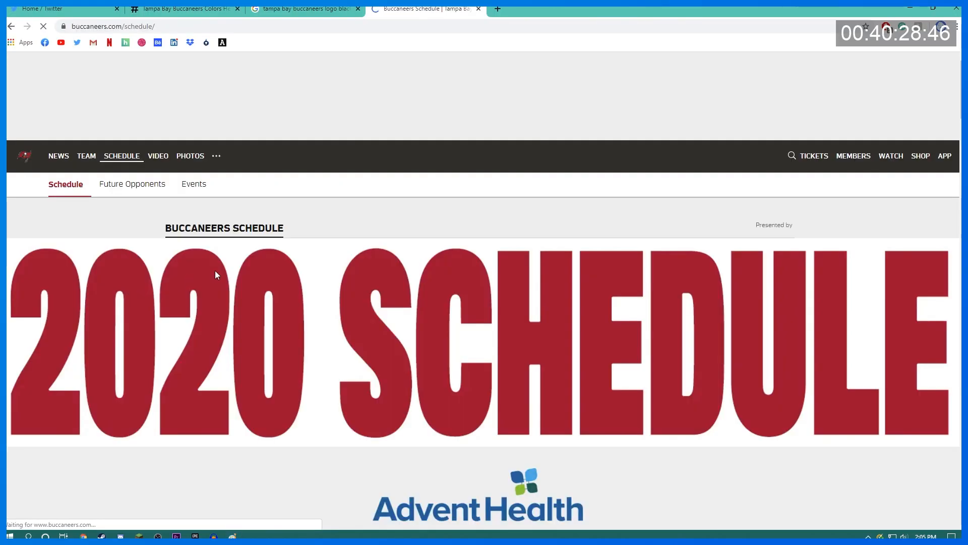
# Step: Look through the 2020 regular-season schedule on the Buccaneers website for the Week 2 game's date, time and stadium, declining notifications
pyautogui.scroll(-3, 215, 270)
pyautogui.scroll(-9, 242, 270)
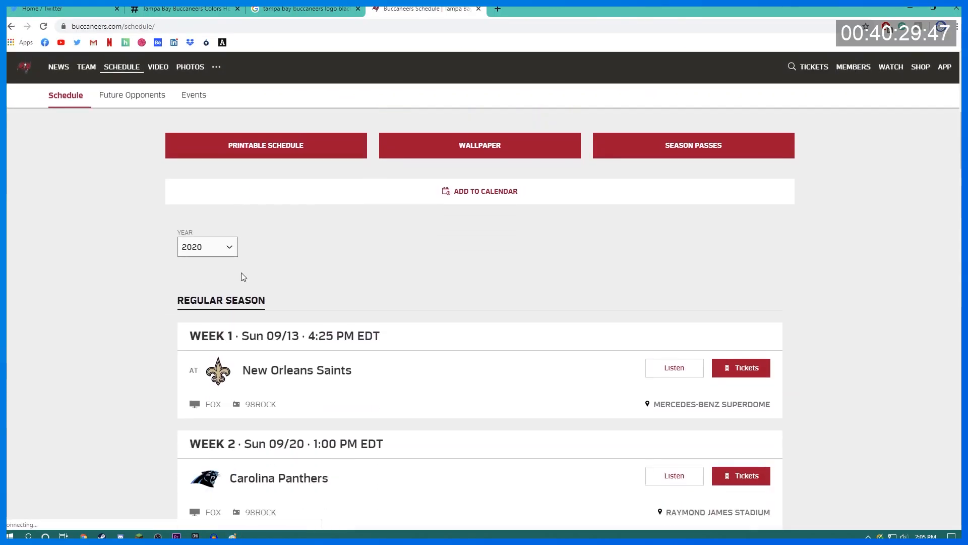
pyautogui.scroll(2, 563, 166)
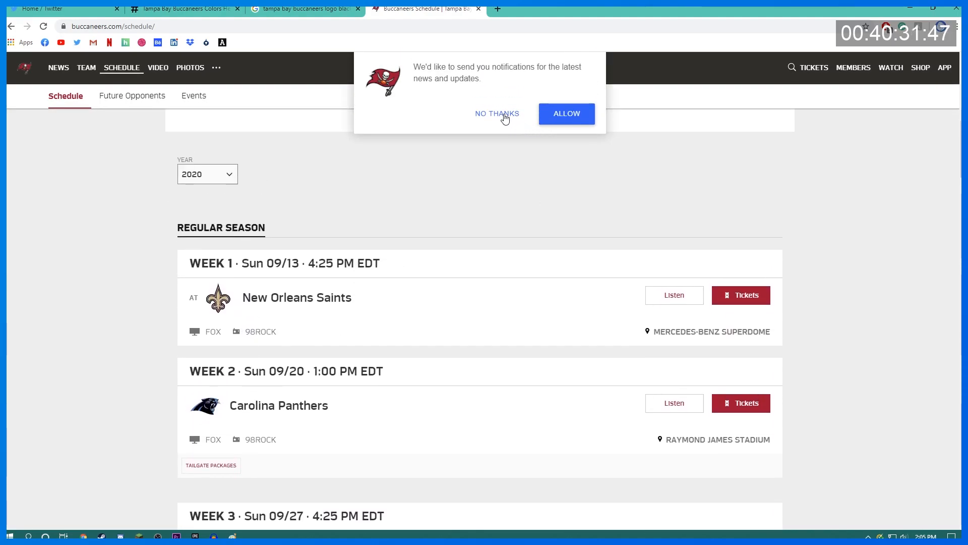
pyautogui.click(502, 114)
pyautogui.scroll(-2, 384, 302)
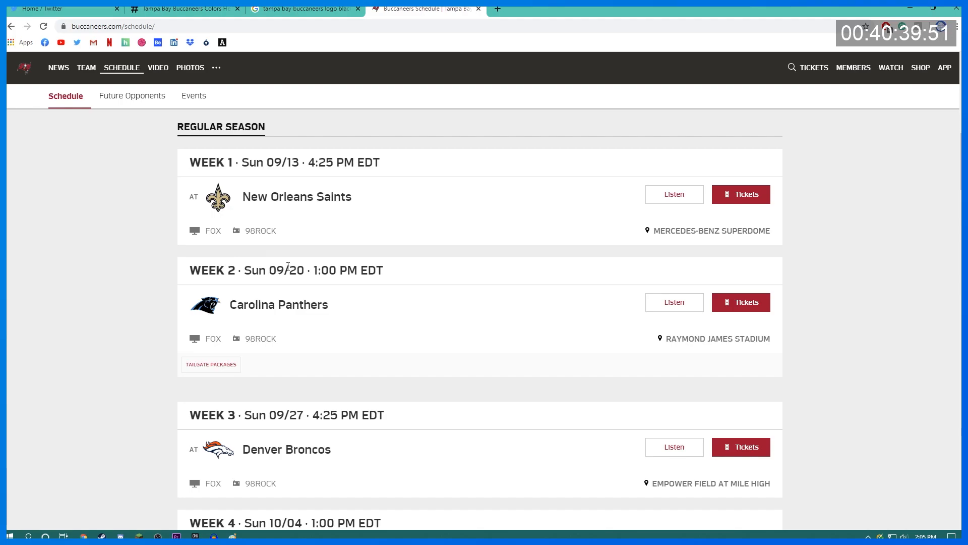
# Step: Set the custom orange text colour's green value to 121
pyautogui.moveTo(147, 168); pyautogui.dragTo(149, 184)
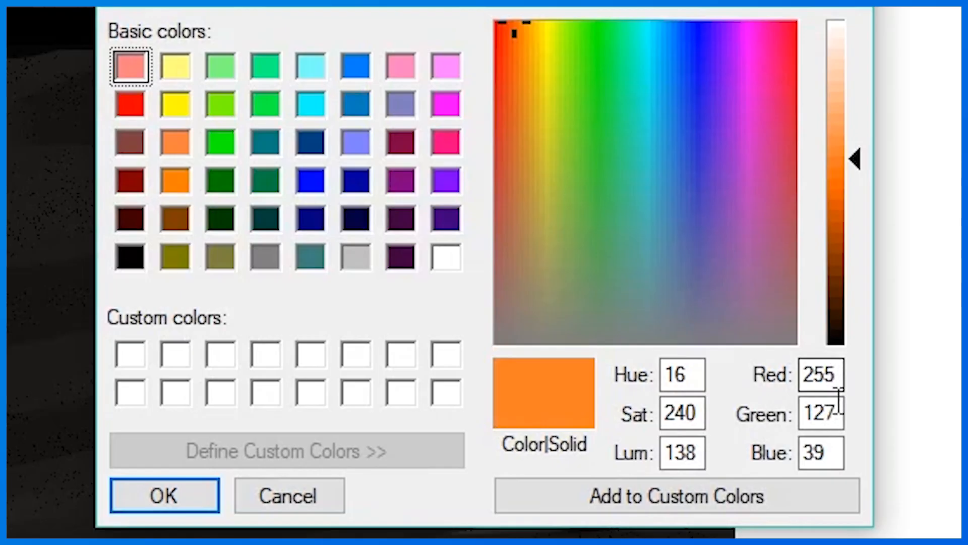
pyautogui.doubleClick(819, 407)
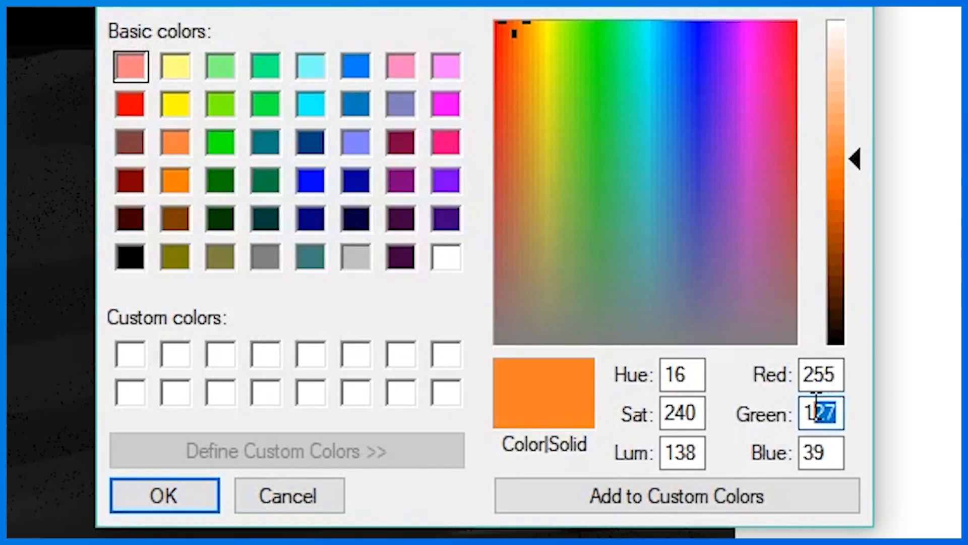
pyautogui.write('121')
pyautogui.press('Tab')
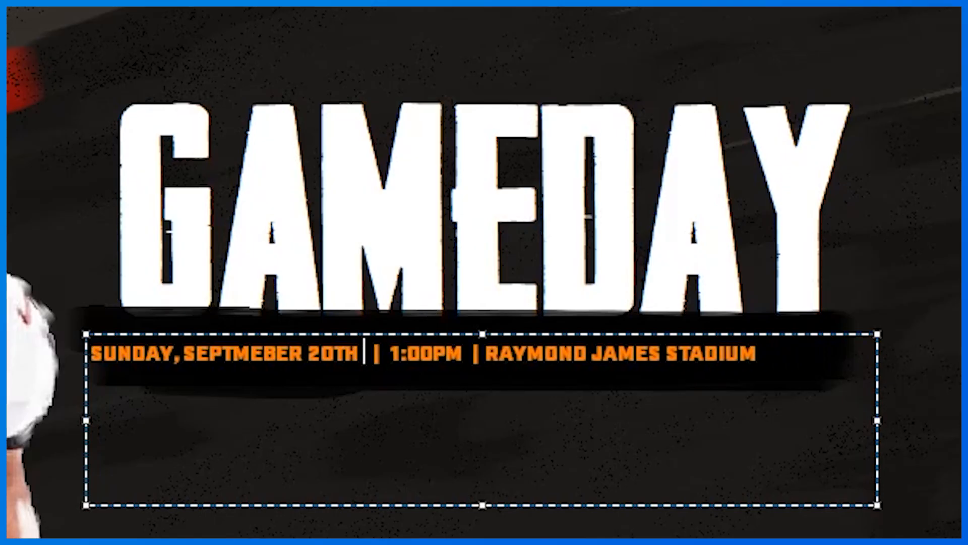
# Step: Fit the orange date, time and stadium line inside the black bar and place orange VS text at size 50 below it
pyautogui.hotkey('ctrl', 'a')
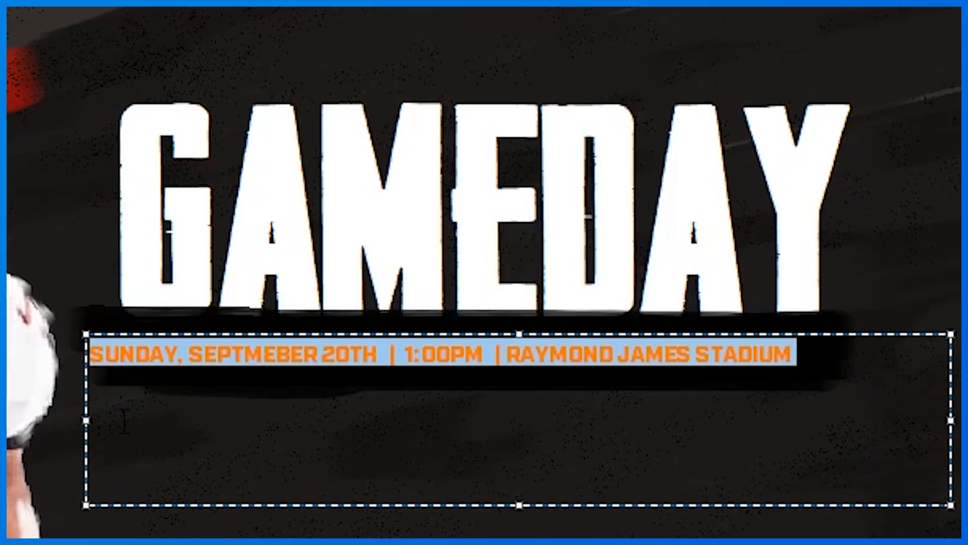
pyautogui.moveTo(87, 419); pyautogui.dragTo(120, 422)
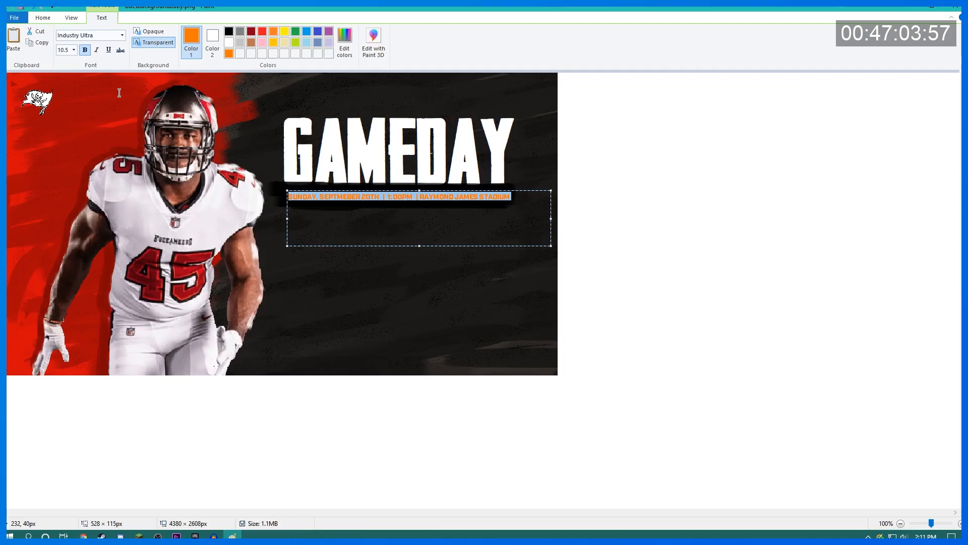
pyautogui.click(43, 18)
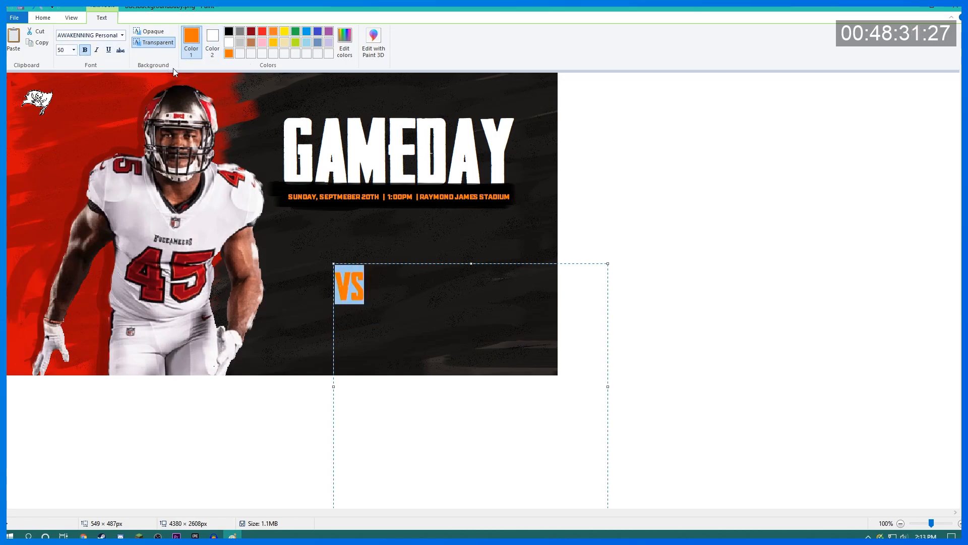
pyautogui.click(327, 300)
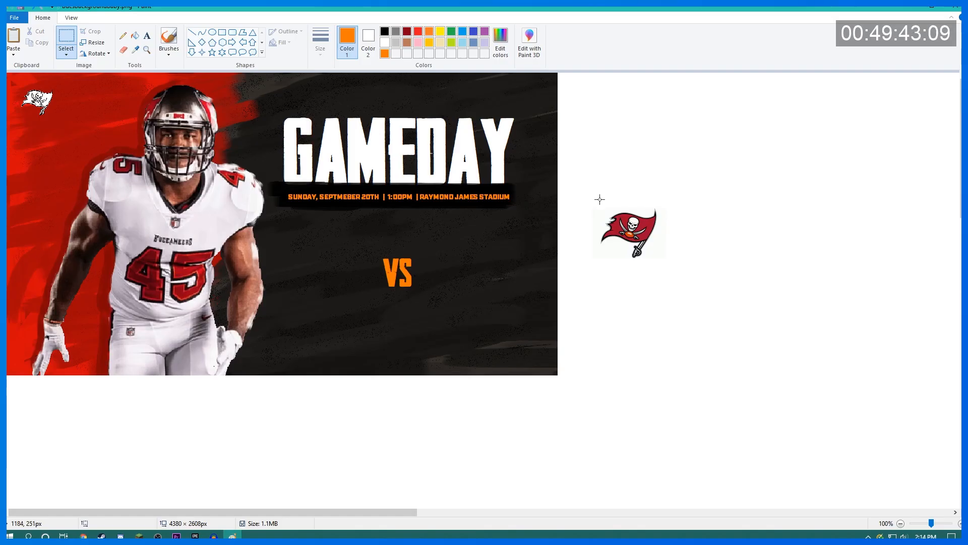
# Step: Cut the red Buccaneers flag logo out as a transparent selection, place it right of VS and enlarge it slightly
pyautogui.moveTo(599, 199); pyautogui.dragTo(664, 266)
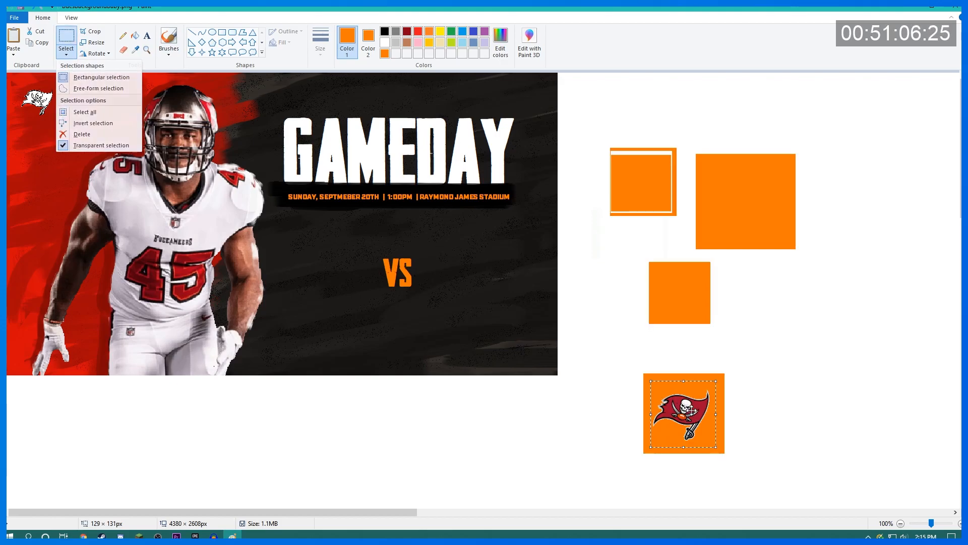
pyautogui.press('Escape')
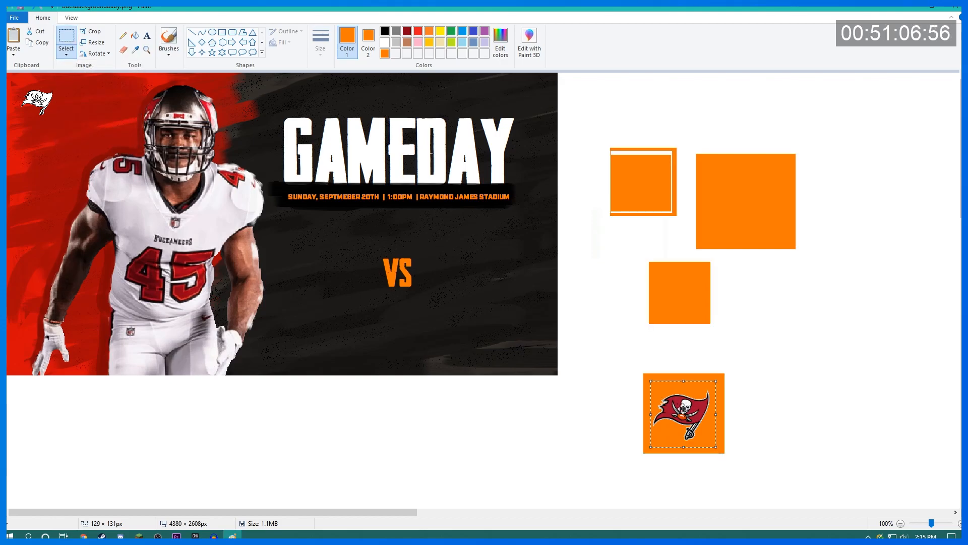
pyautogui.moveTo(683, 411); pyautogui.dragTo(469, 270)
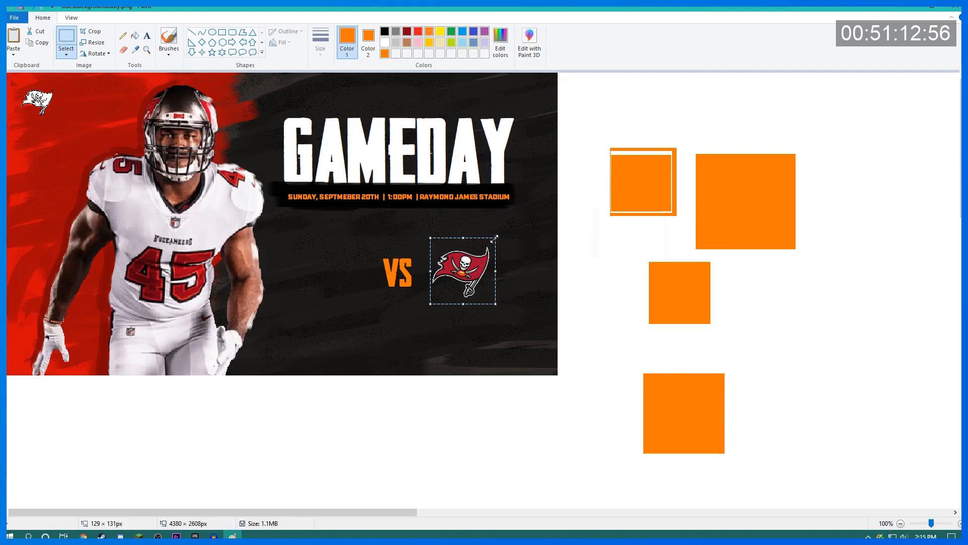
pyautogui.moveTo(500, 234); pyautogui.dragTo(506, 228)
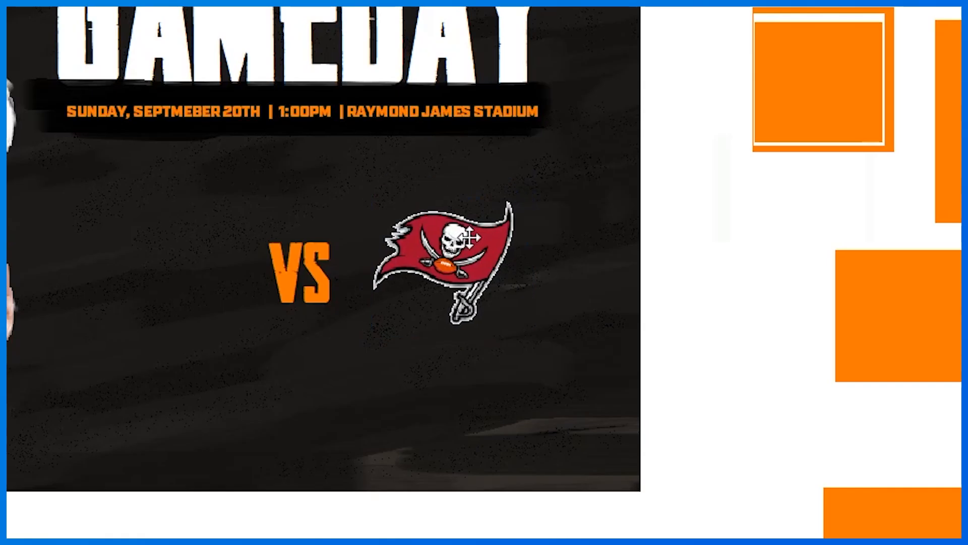
pyautogui.moveTo(469, 237); pyautogui.dragTo(466, 248)
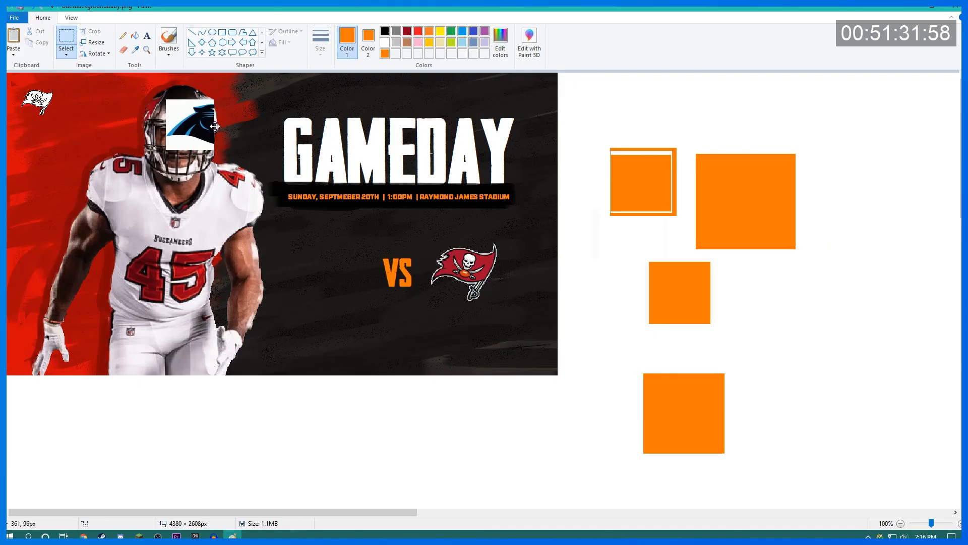
# Step: Move the Panthers logo off the player, make its selection transparent, and place it slightly enlarged left of VS
pyautogui.moveTo(190, 123)
pyautogui.mouseDown()
pyautogui.moveTo(594, 187)
pyautogui.moveTo(573, 480)
pyautogui.moveTo(817, 336)
pyautogui.mouseUp()
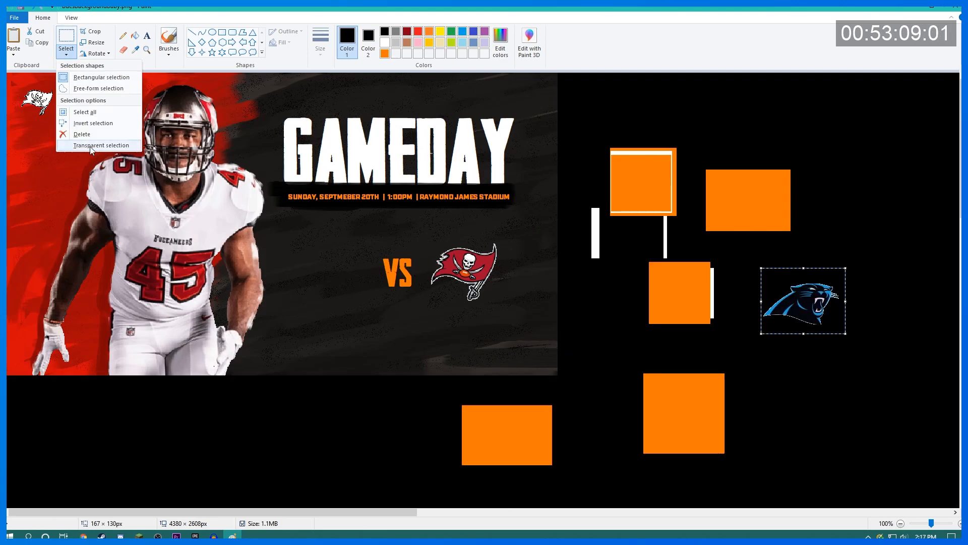
pyautogui.click(91, 149)
pyautogui.moveTo(801, 305); pyautogui.dragTo(317, 276)
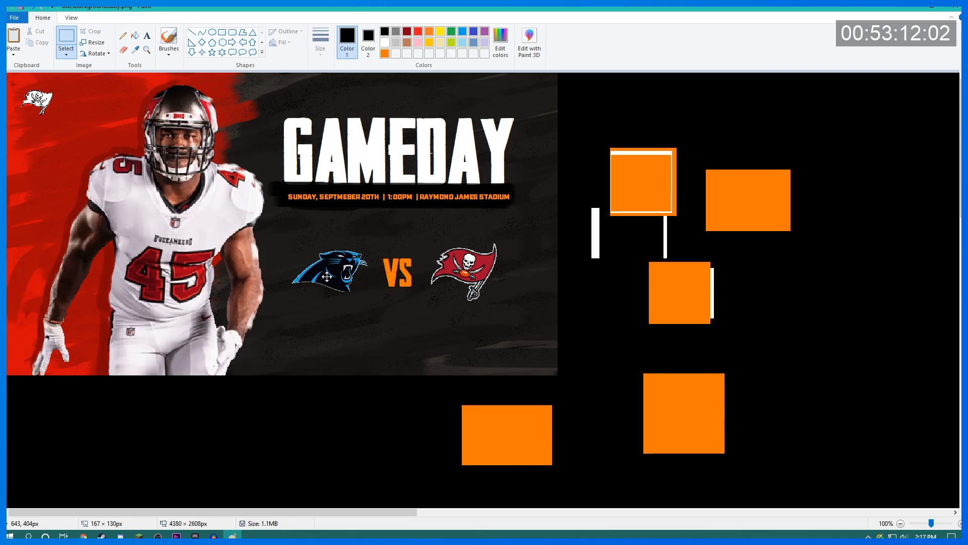
pyautogui.moveTo(376, 235); pyautogui.dragTo(386, 227)
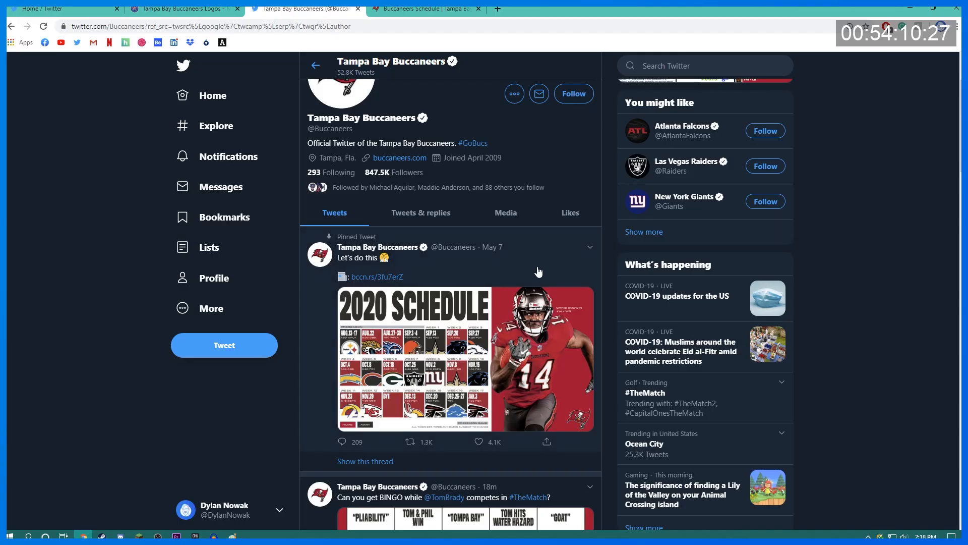
# Step: Look through the Tampa Bay Buccaneers' Twitter profile and tweets for their hashtag and graphic style
pyautogui.scroll(-1, 569, 321)
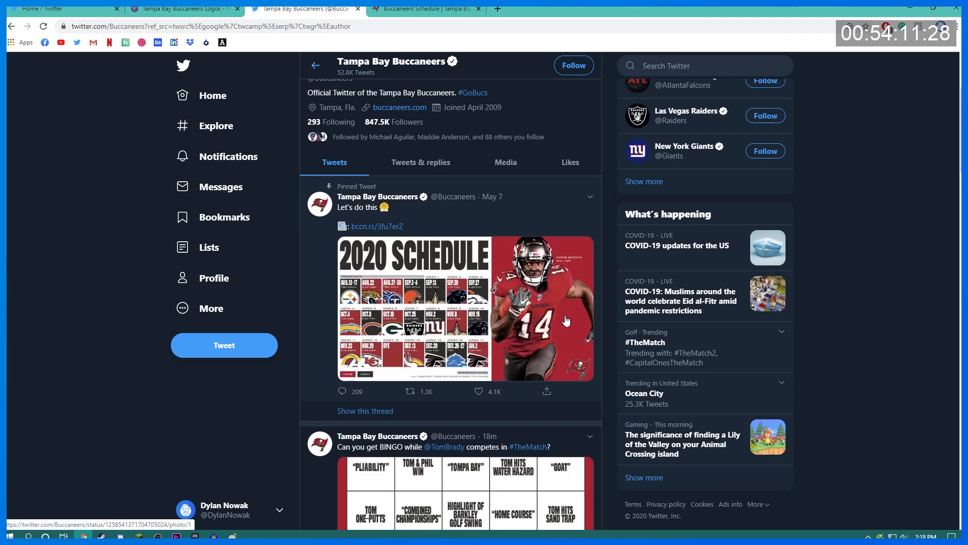
pyautogui.scroll(-3, 569, 320)
pyautogui.scroll(-14, 560, 320)
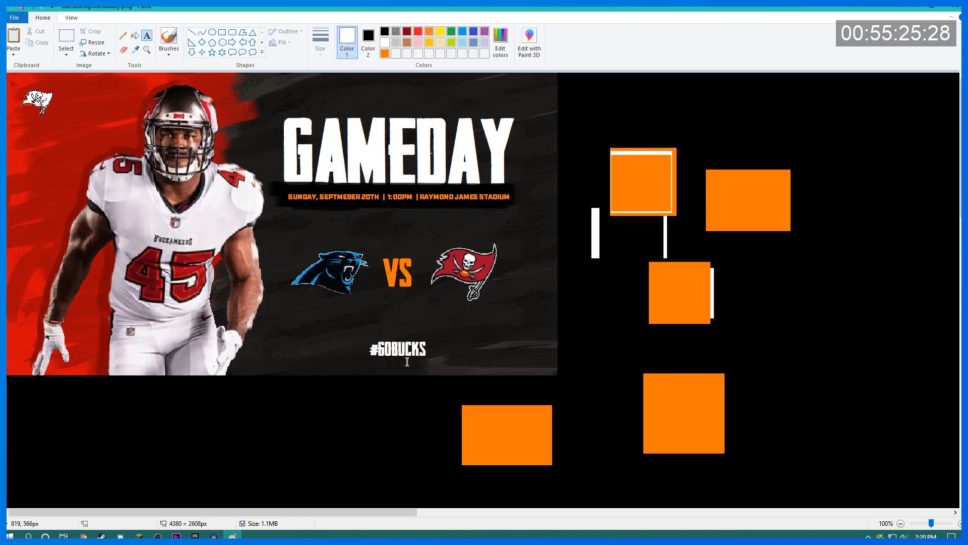
# Step: Trim the surplus canvas around the artwork to 1102 × 600 px and return to the finished graphic in Paint
pyautogui.scroll(-2, 514, 372)
pyautogui.scroll(-2, 514, 372)
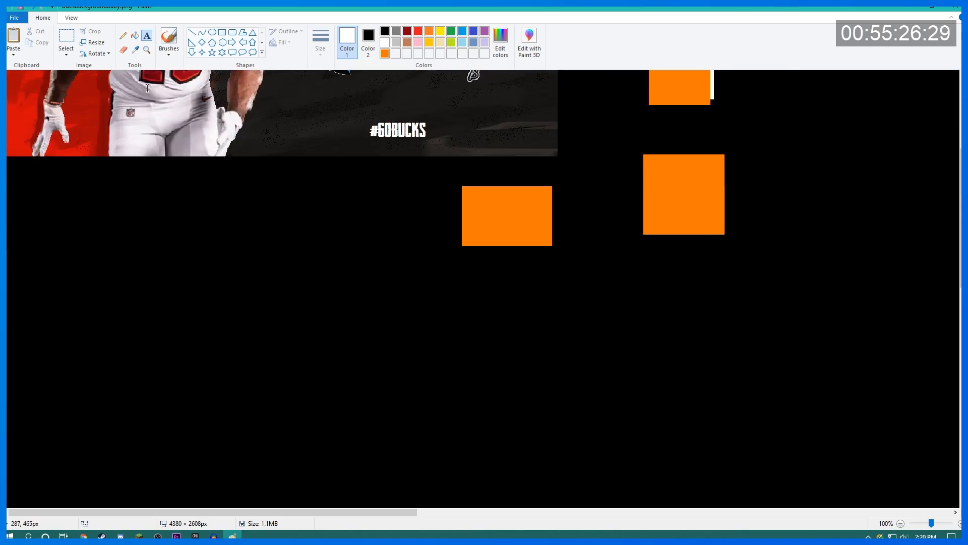
pyautogui.click(147, 49)
pyautogui.rightClick(259, 160)
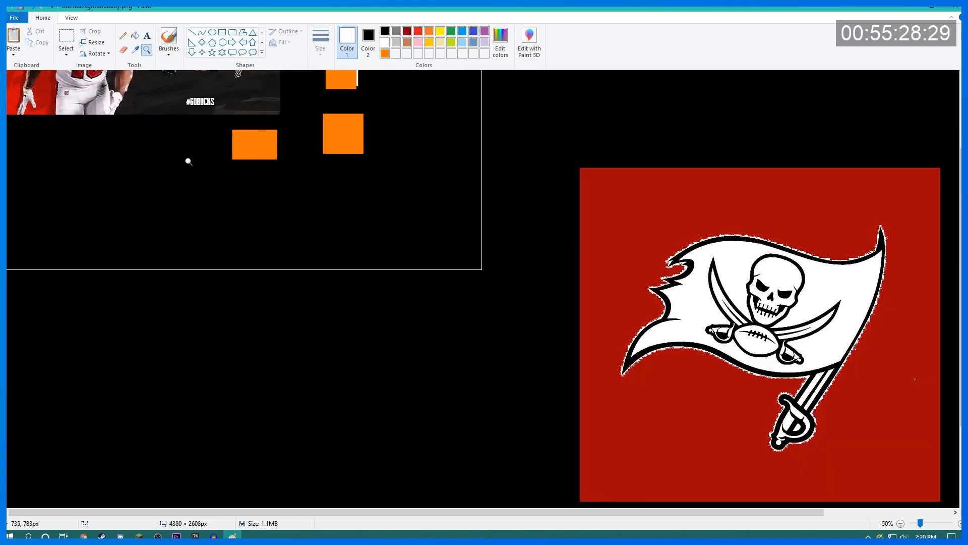
pyautogui.rightClick(187, 161)
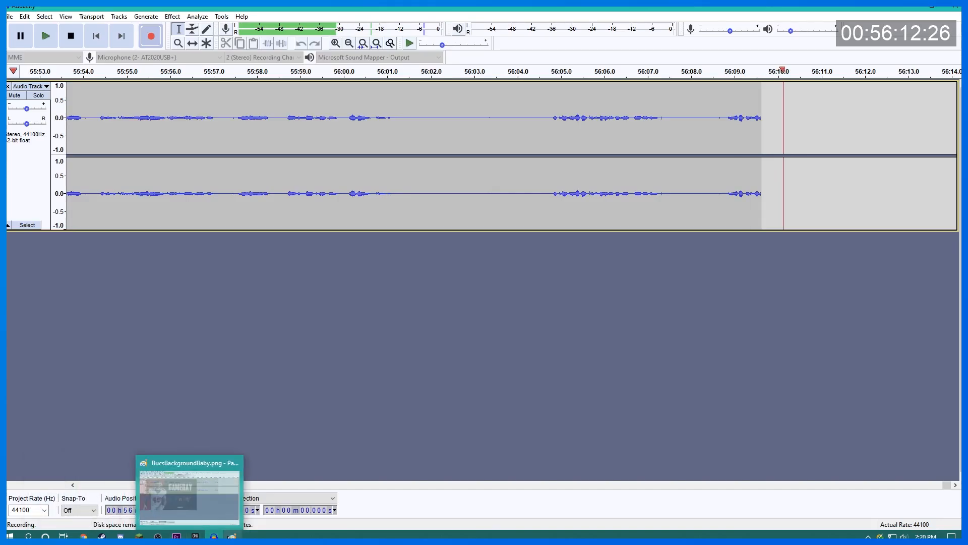
pyautogui.click(202, 492)
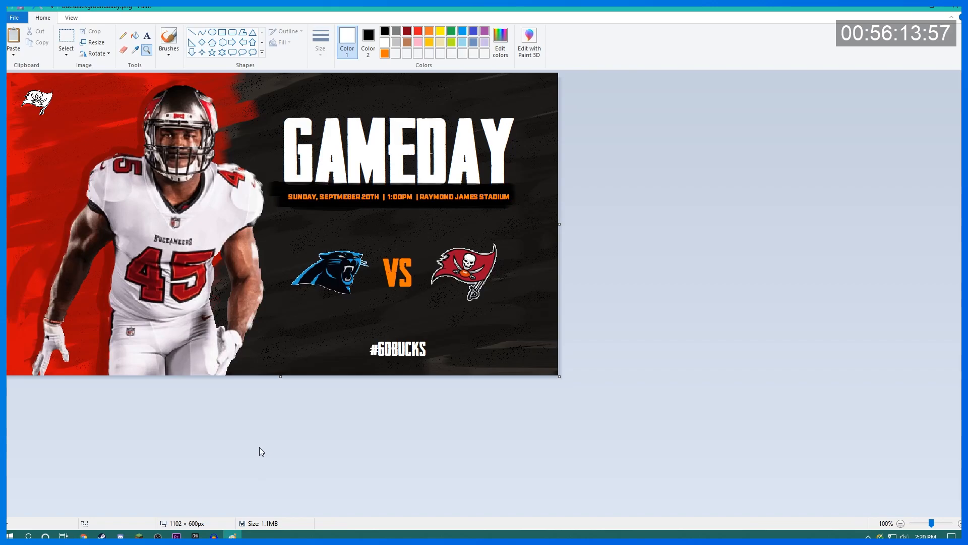